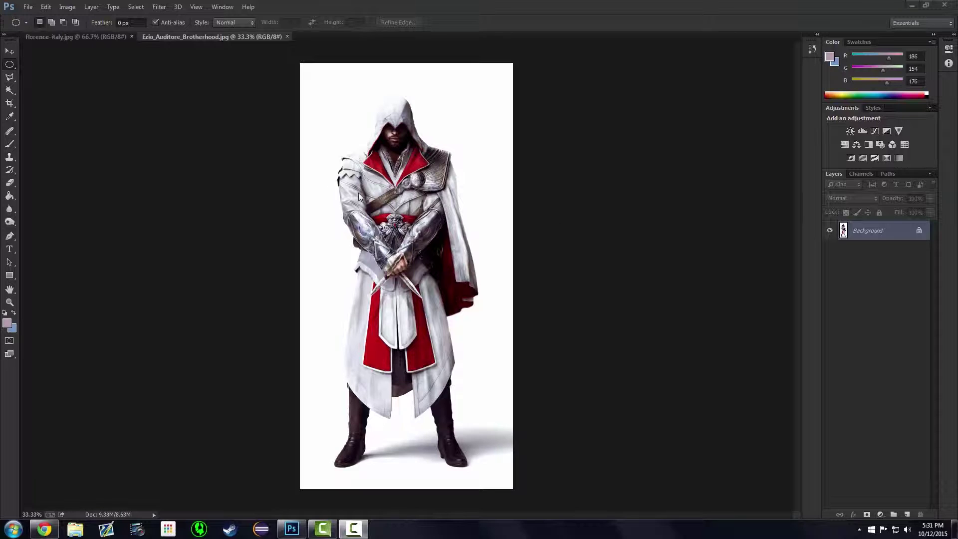
# Step: Look at the florence-italy.jpg image, and compare the contrast of the Ezio image's Red, Green and Blue channels
pyautogui.click(58, 38)
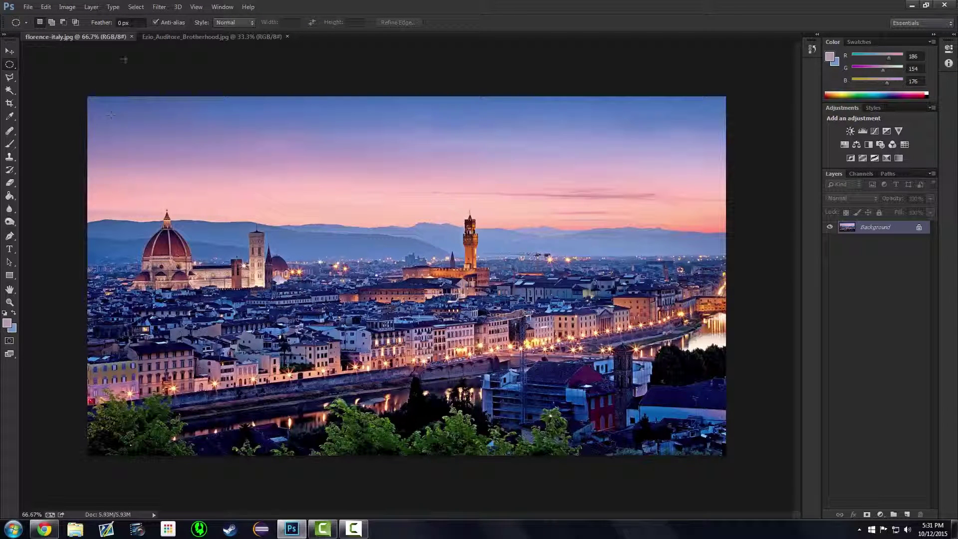
pyautogui.click(236, 38)
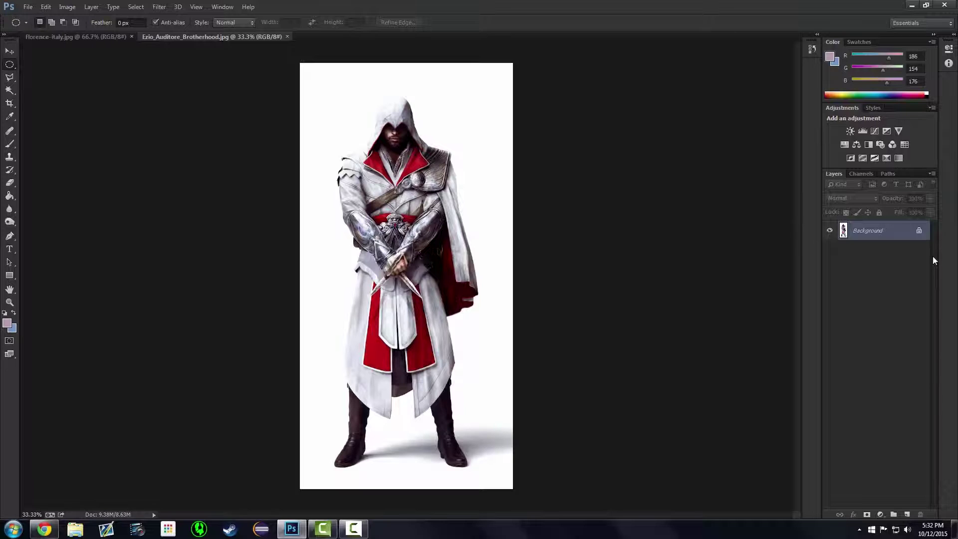
pyautogui.click(859, 174)
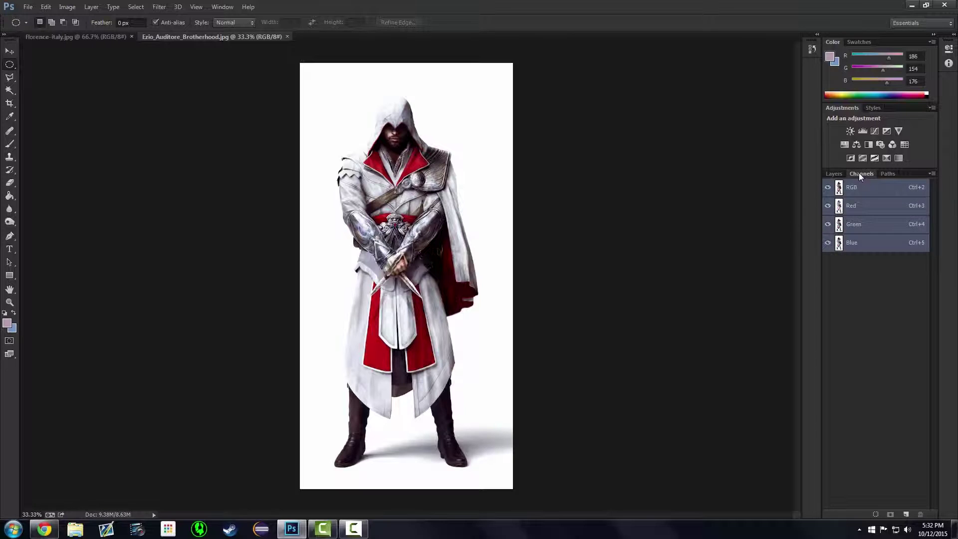
pyautogui.click(857, 248)
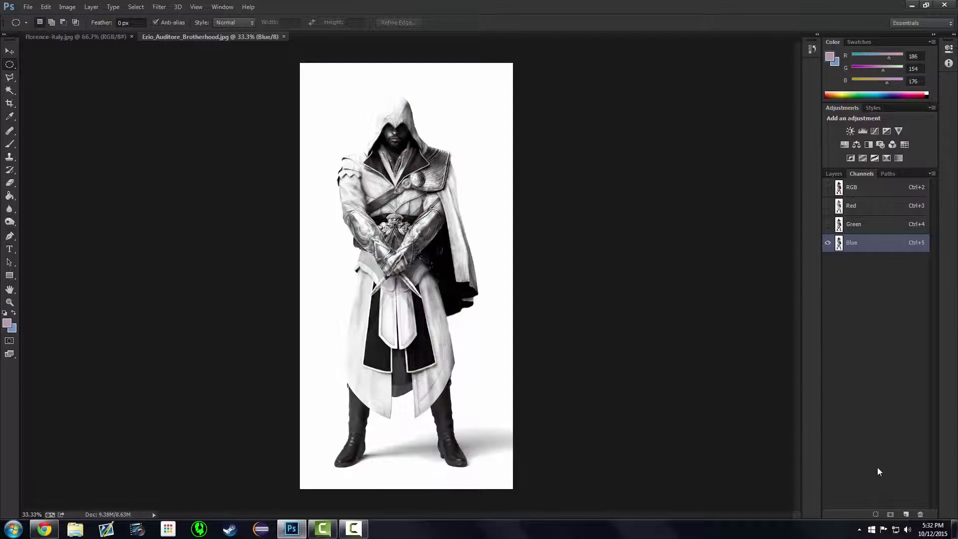
pyautogui.click(850, 225)
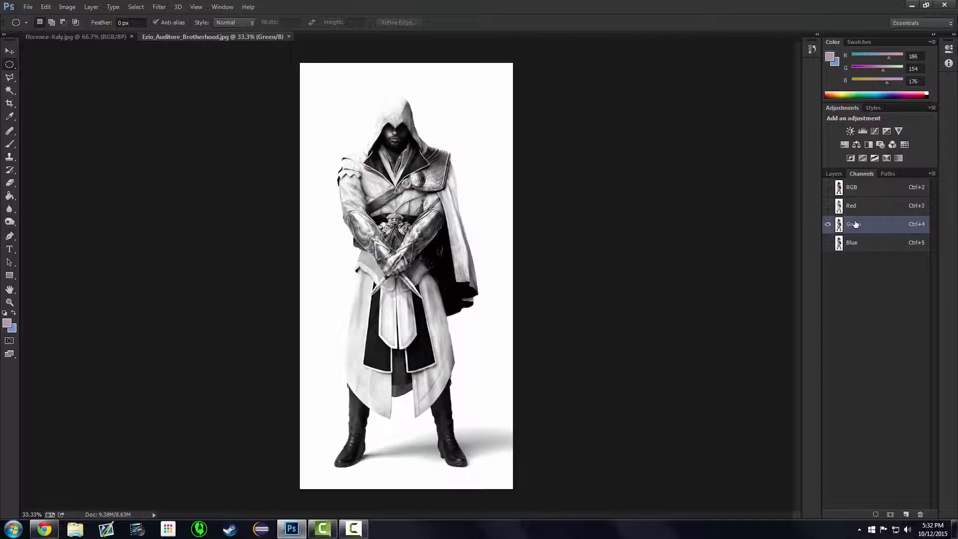
pyautogui.click(865, 206)
pyautogui.click(867, 188)
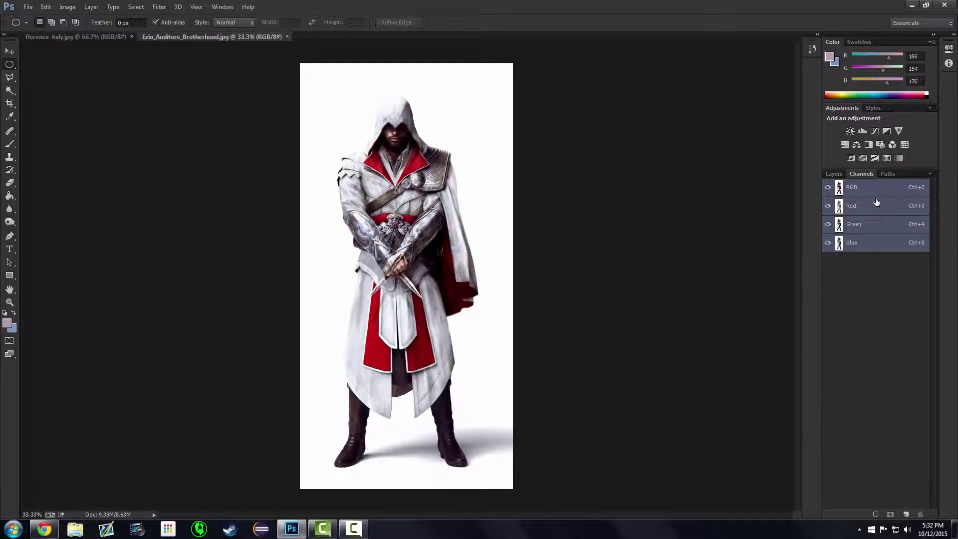
pyautogui.click(872, 222)
pyautogui.click(855, 194)
pyautogui.click(867, 200)
pyautogui.click(873, 233)
pyautogui.click(874, 251)
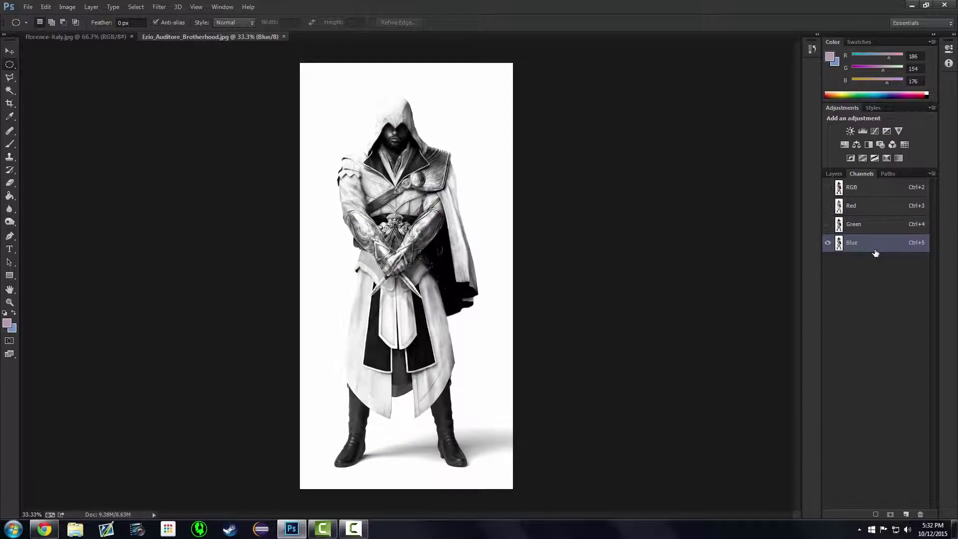
# Step: Duplicate the Green channel of the Ezio image
pyautogui.click(854, 233)
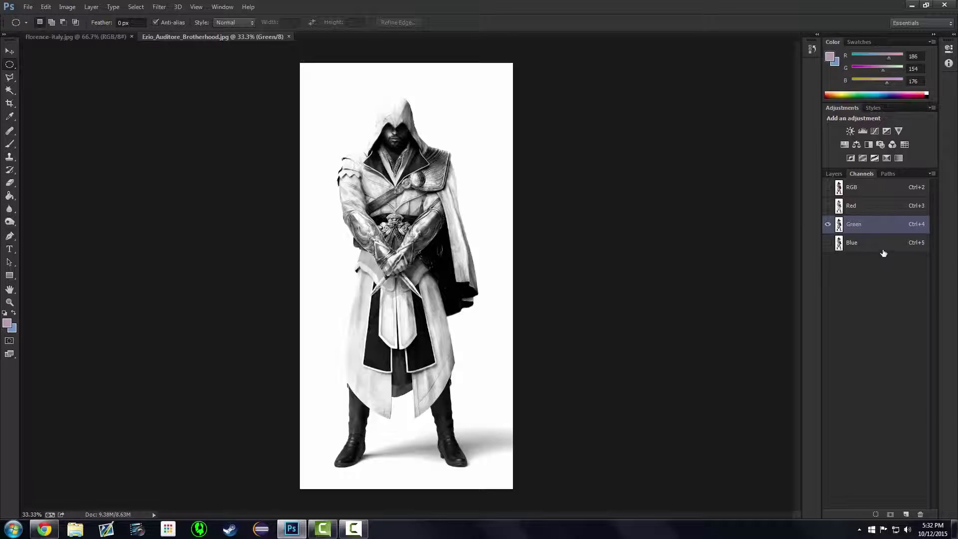
pyautogui.moveTo(866, 232); pyautogui.dragTo(906, 516)
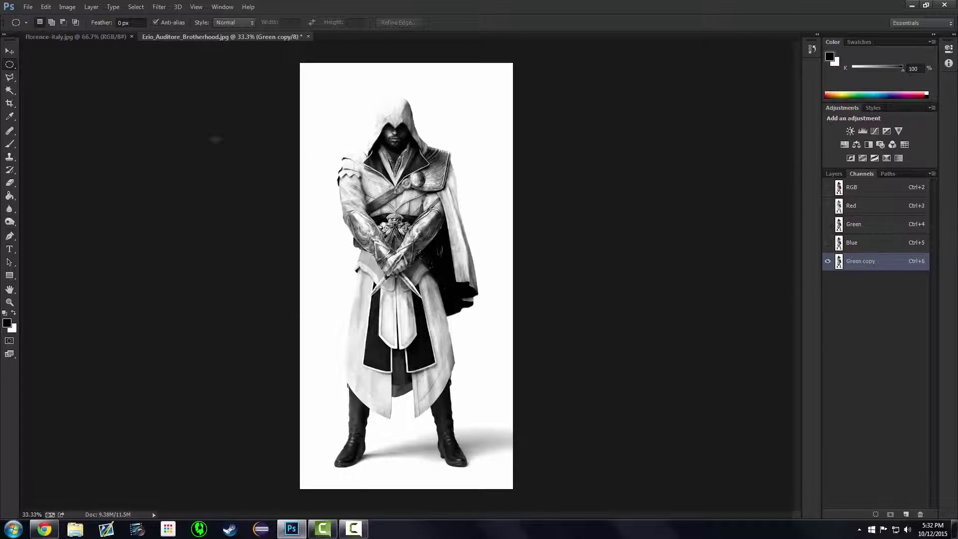
# Step: Apply Levels to the Green copy channel, raising the black input and lowering the midtones until the figure is almost solid black
pyautogui.click(68, 6)
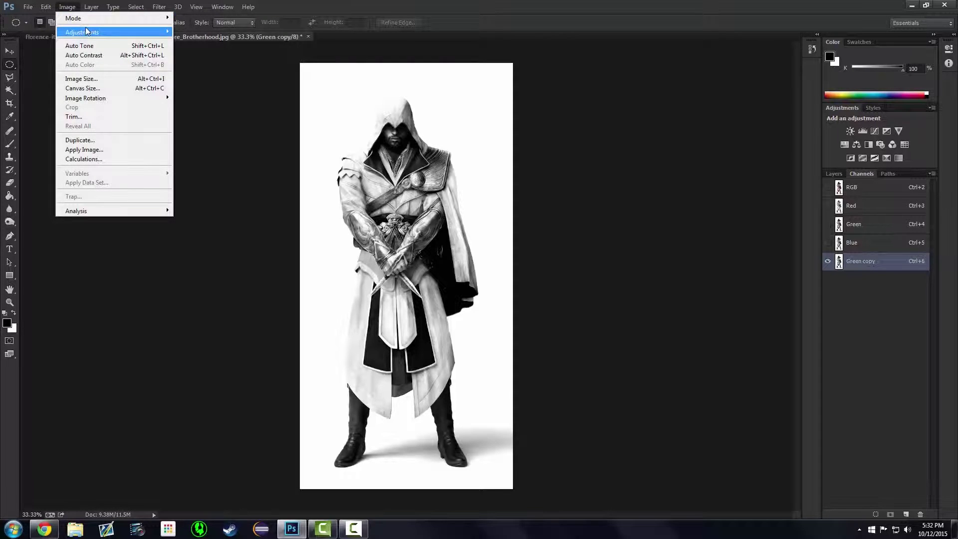
pyautogui.moveTo(115, 28)
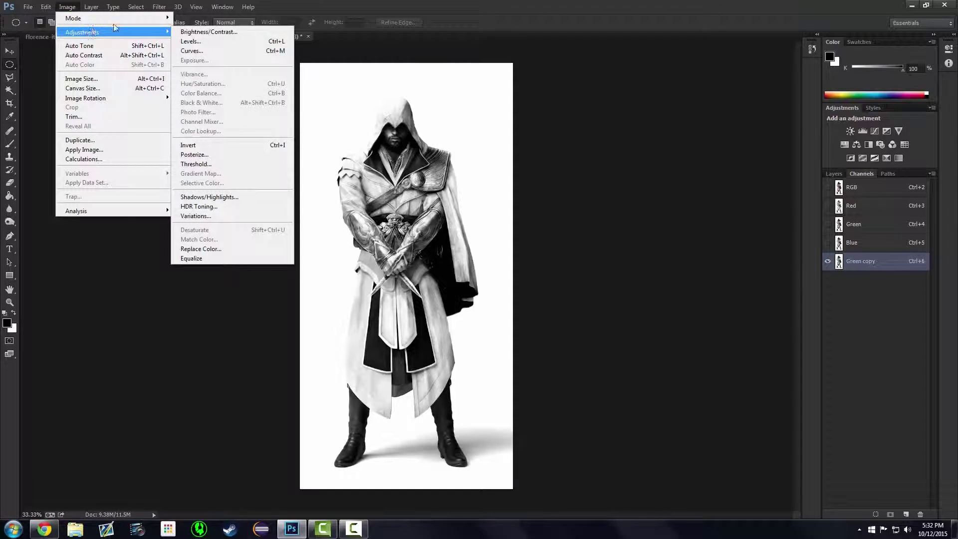
pyautogui.click(197, 42)
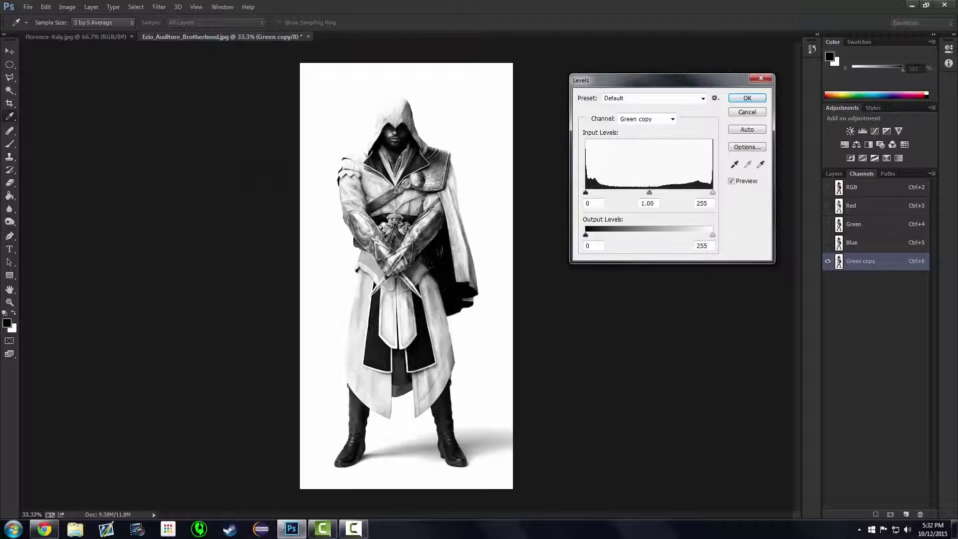
pyautogui.moveTo(649, 192); pyautogui.dragTo(705, 193)
pyautogui.moveTo(587, 194); pyautogui.dragTo(637, 194)
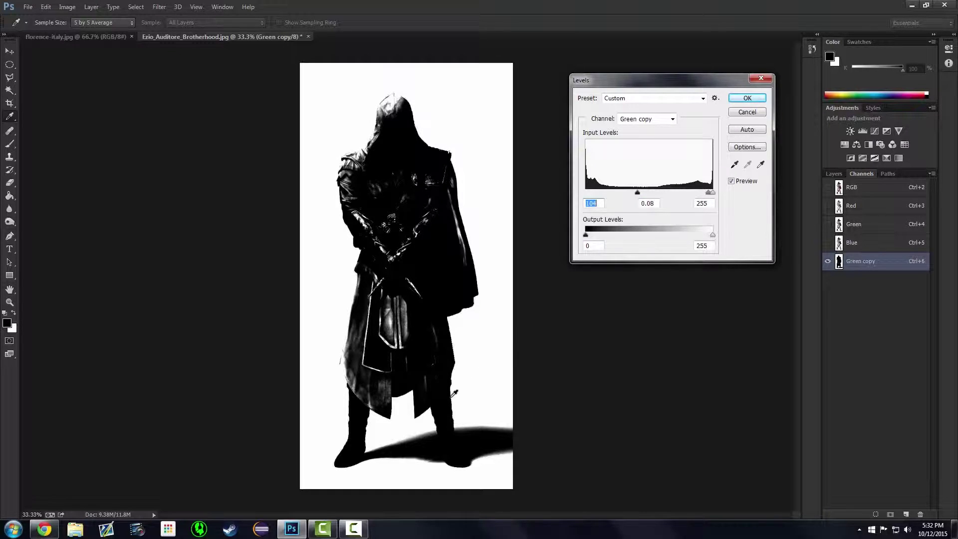
pyautogui.moveTo(639, 197); pyautogui.dragTo(646, 197)
pyautogui.moveTo(710, 196); pyautogui.dragTo(712, 196)
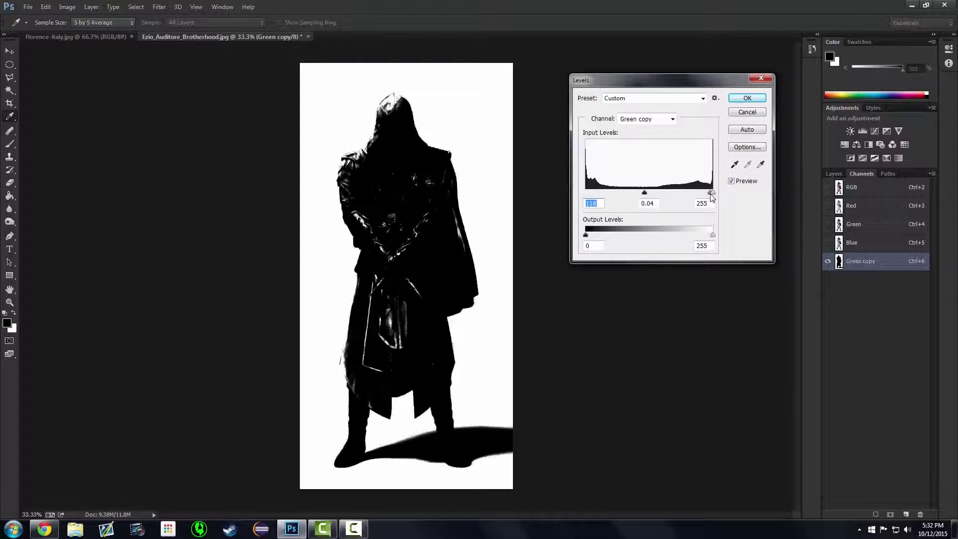
pyautogui.moveTo(712, 198); pyautogui.dragTo(710, 198)
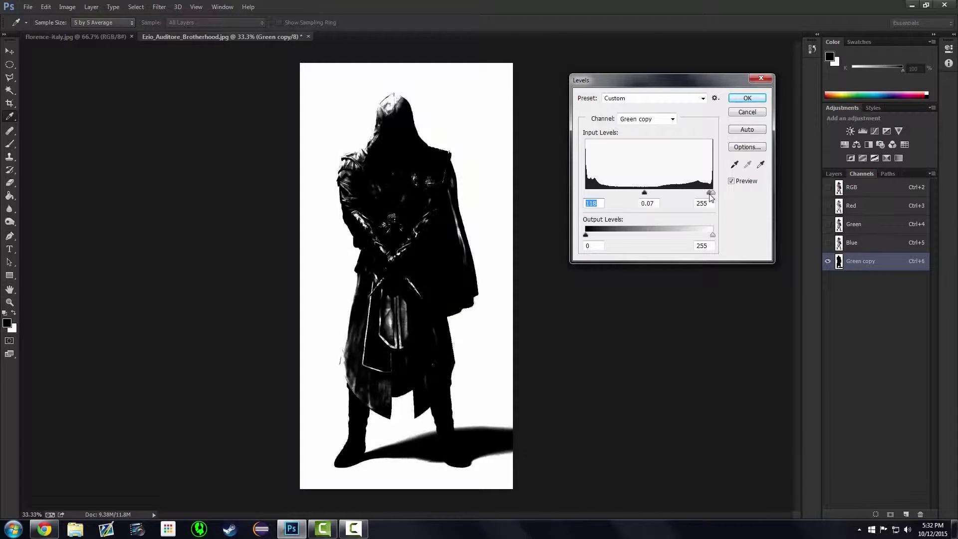
pyautogui.click(646, 202)
pyautogui.moveTo(644, 194); pyautogui.dragTo(653, 195)
pyautogui.click(745, 98)
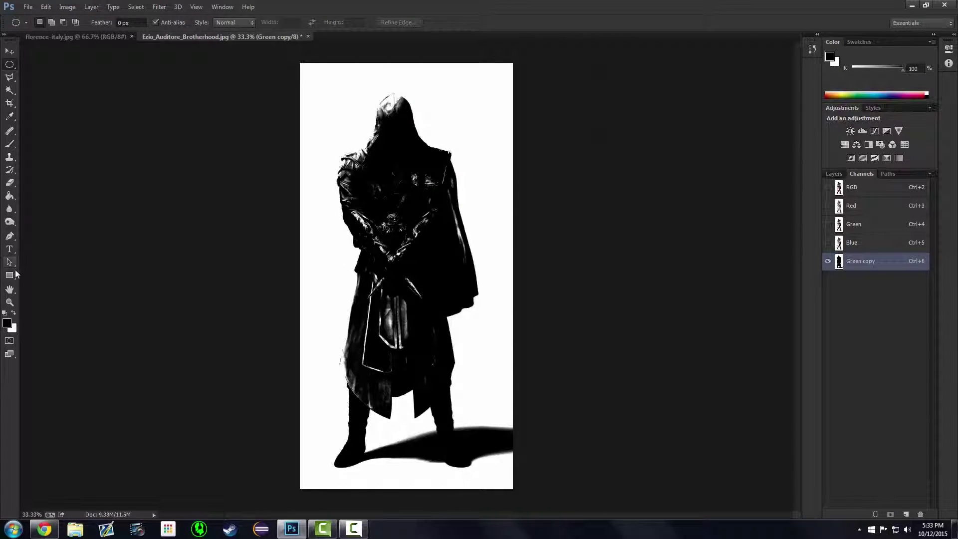
# Step: Set up the Brush tool with Normal mode and 100% opacity
pyautogui.click(11, 144)
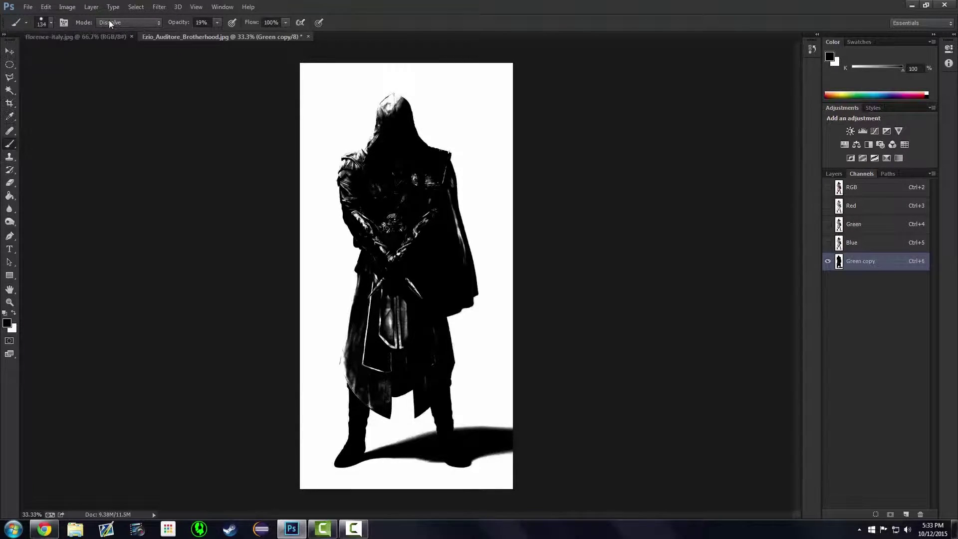
pyautogui.click(109, 22)
pyautogui.click(108, 31)
pyautogui.press('0')
pyautogui.click(52, 23)
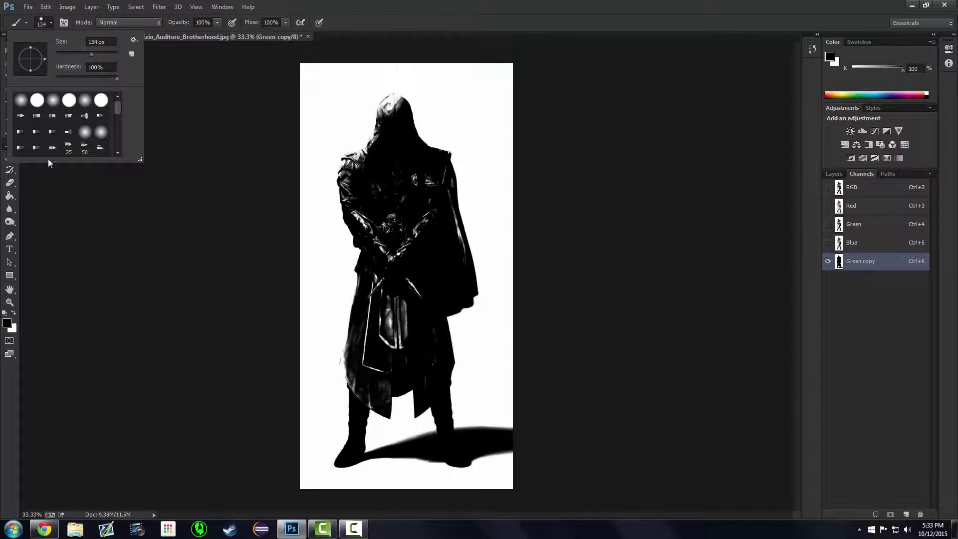
# Step: Paint the remaining light areas inside the figure black on the Green copy channel, undoing strokes that go wrong
pyautogui.click(379, 162)
pyautogui.moveTo(364, 171)
pyautogui.mouseDown()
pyautogui.moveTo(350, 170)
pyautogui.moveTo(374, 157)
pyautogui.moveTo(391, 104)
pyautogui.moveTo(384, 135)
pyautogui.moveTo(421, 155)
pyautogui.mouseUp()
pyautogui.hotkey('ctrl', 'z')
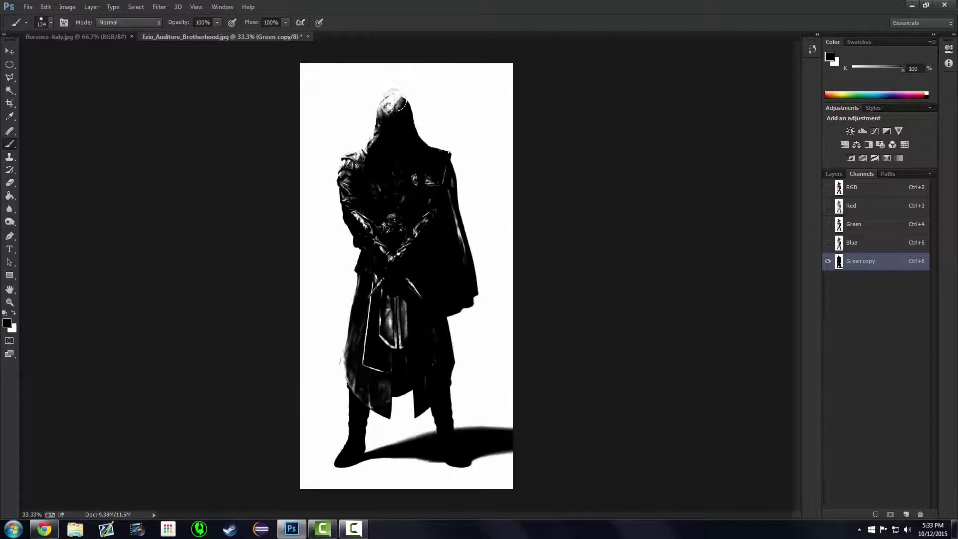
pyautogui.moveTo(394, 103)
pyautogui.mouseDown()
pyautogui.moveTo(382, 156)
pyautogui.moveTo(352, 167)
pyautogui.moveTo(370, 159)
pyautogui.moveTo(401, 227)
pyautogui.moveTo(423, 203)
pyautogui.moveTo(456, 258)
pyautogui.moveTo(418, 187)
pyautogui.moveTo(377, 184)
pyautogui.mouseUp()
pyautogui.hotkey('ctrl', 'z')
pyautogui.moveTo(453, 239)
pyautogui.mouseDown()
pyautogui.moveTo(459, 263)
pyautogui.moveTo(440, 185)
pyautogui.moveTo(404, 245)
pyautogui.moveTo(391, 186)
pyautogui.moveTo(368, 210)
pyautogui.moveTo(416, 169)
pyautogui.moveTo(391, 216)
pyautogui.moveTo(421, 211)
pyautogui.moveTo(381, 242)
pyautogui.moveTo(349, 181)
pyautogui.moveTo(417, 277)
pyautogui.moveTo(380, 268)
pyautogui.moveTo(373, 363)
pyautogui.moveTo(399, 326)
pyautogui.moveTo(383, 350)
pyautogui.moveTo(410, 345)
pyautogui.moveTo(422, 299)
pyautogui.moveTo(370, 394)
pyautogui.moveTo(351, 353)
pyautogui.moveTo(363, 302)
pyautogui.moveTo(382, 298)
pyautogui.moveTo(368, 278)
pyautogui.moveTo(351, 358)
pyautogui.mouseUp()
pyautogui.hotkey('ctrl', 'z')
pyautogui.hotkey('ctrl', 'z')
pyautogui.moveTo(371, 291)
pyautogui.mouseDown()
pyautogui.moveTo(351, 360)
pyautogui.moveTo(366, 387)
pyautogui.mouseUp()
pyautogui.hotkey('ctrl', 'z')
pyautogui.moveTo(366, 324)
pyautogui.mouseDown()
pyautogui.moveTo(348, 373)
pyautogui.moveTo(358, 337)
pyautogui.moveTo(369, 397)
pyautogui.moveTo(383, 305)
pyautogui.moveTo(379, 372)
pyautogui.moveTo(399, 315)
pyautogui.moveTo(413, 319)
pyautogui.moveTo(366, 296)
pyautogui.moveTo(370, 277)
pyautogui.moveTo(371, 317)
pyautogui.moveTo(418, 262)
pyautogui.moveTo(364, 357)
pyautogui.mouseUp()
pyautogui.hotkey('ctrl', 'z')
pyautogui.hotkey('ctrl', 'z')
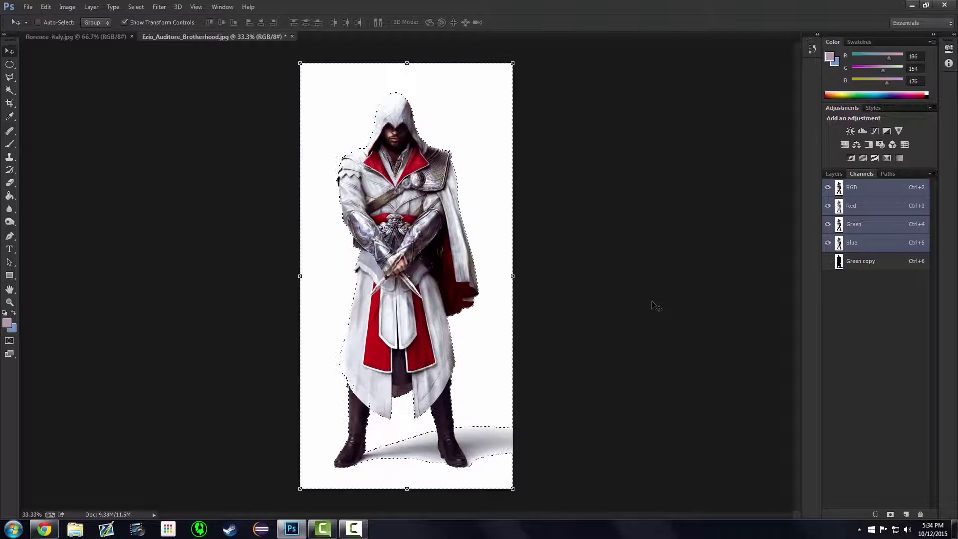
# Step: Clear the current selection and load the Green copy channel as a selection on the RGB image
pyautogui.hotkey('ctrl', 'd')
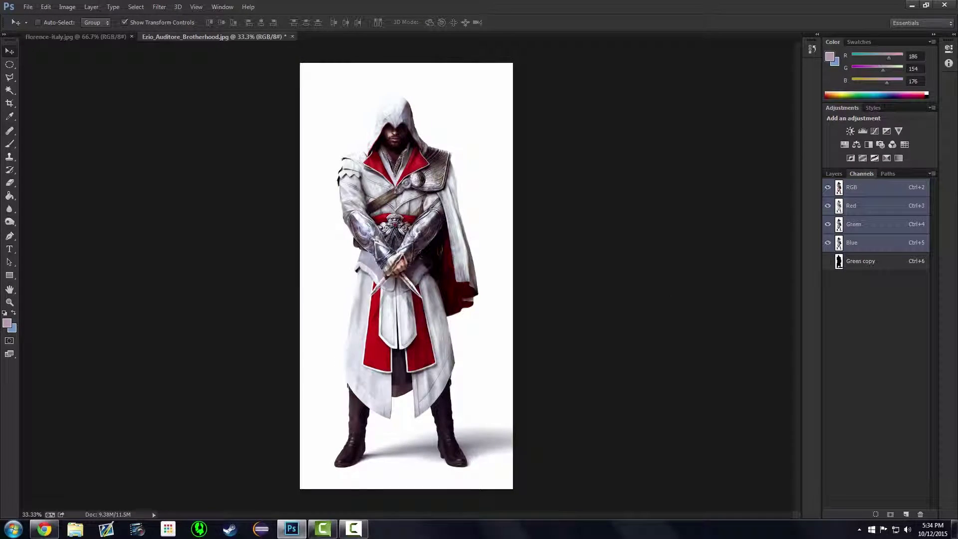
pyautogui.keyDown('ctrl'); pyautogui.click(841, 260); pyautogui.keyUp('ctrl')
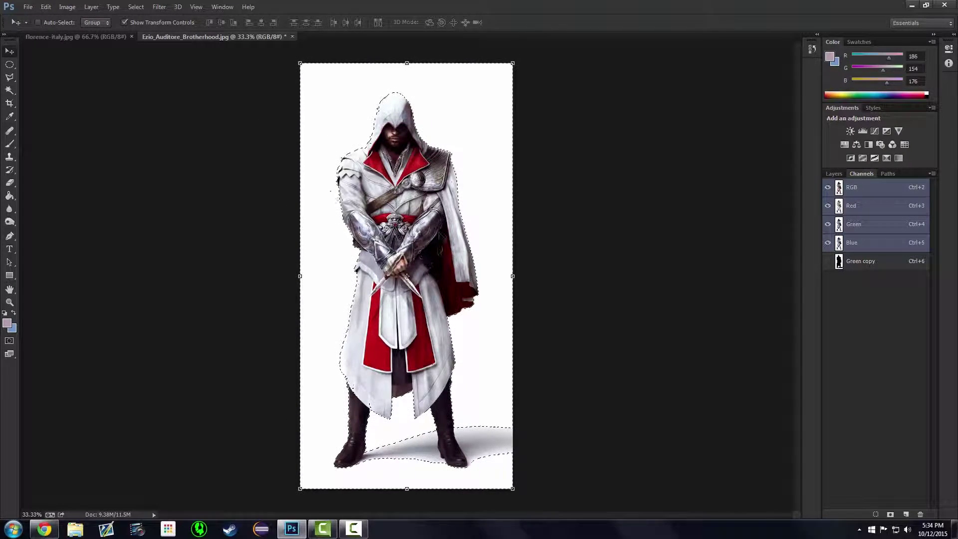
# Step: Duplicate the Background layer until there are three copies above it
pyautogui.click(833, 173)
pyautogui.moveTo(881, 231); pyautogui.dragTo(907, 514)
pyautogui.moveTo(862, 240); pyautogui.dragTo(907, 514)
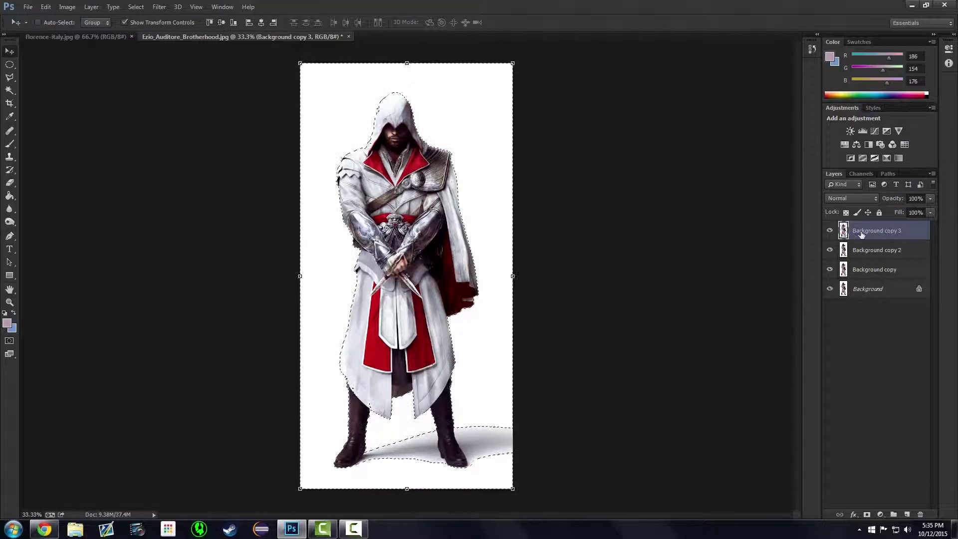
pyautogui.click(860, 252)
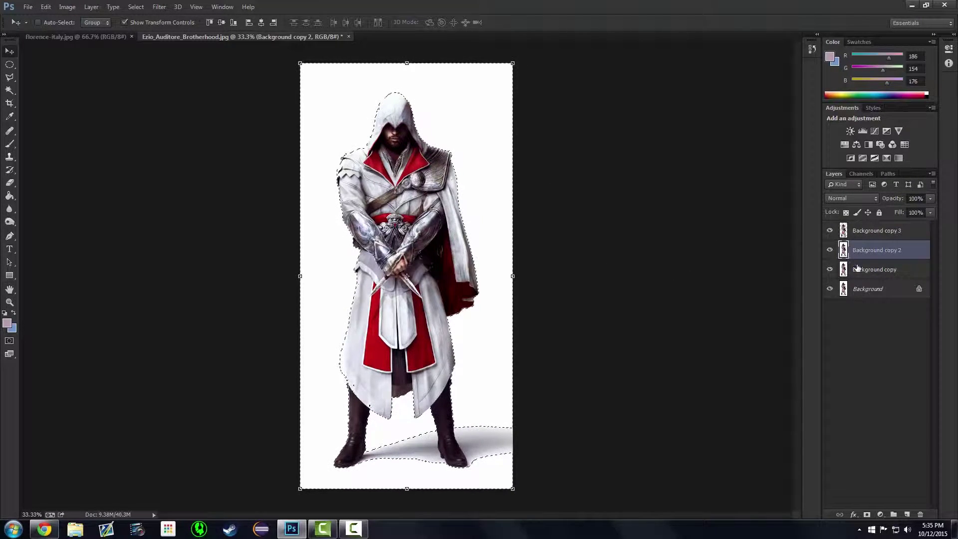
pyautogui.rightClick(310, 186)
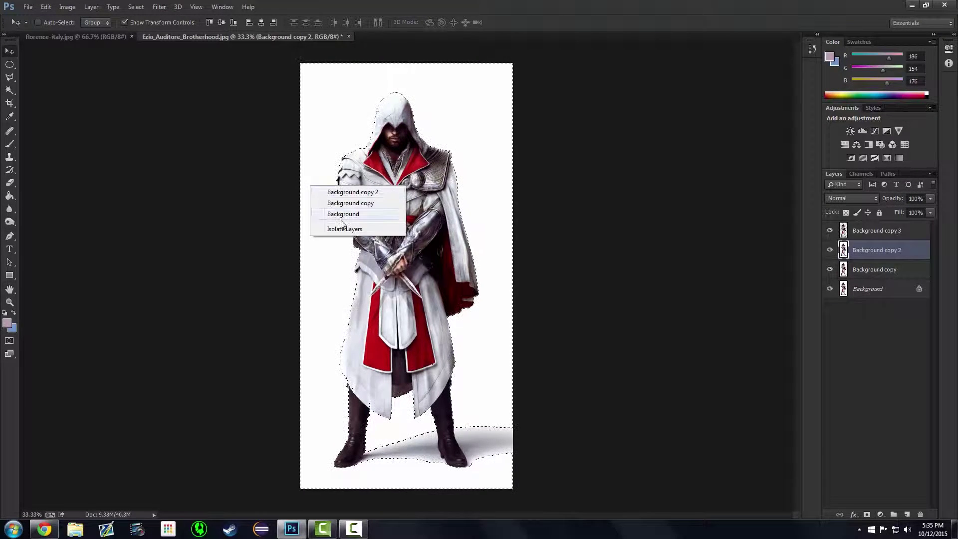
pyautogui.click(471, 164)
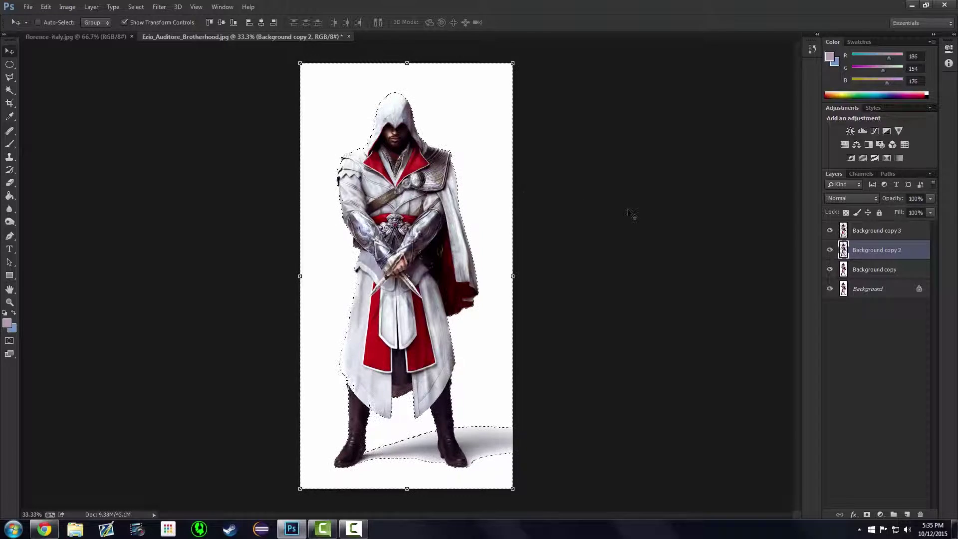
# Step: Make Background copy the active layer and invert the selection to cover the figure and its shadow
pyautogui.click(895, 270)
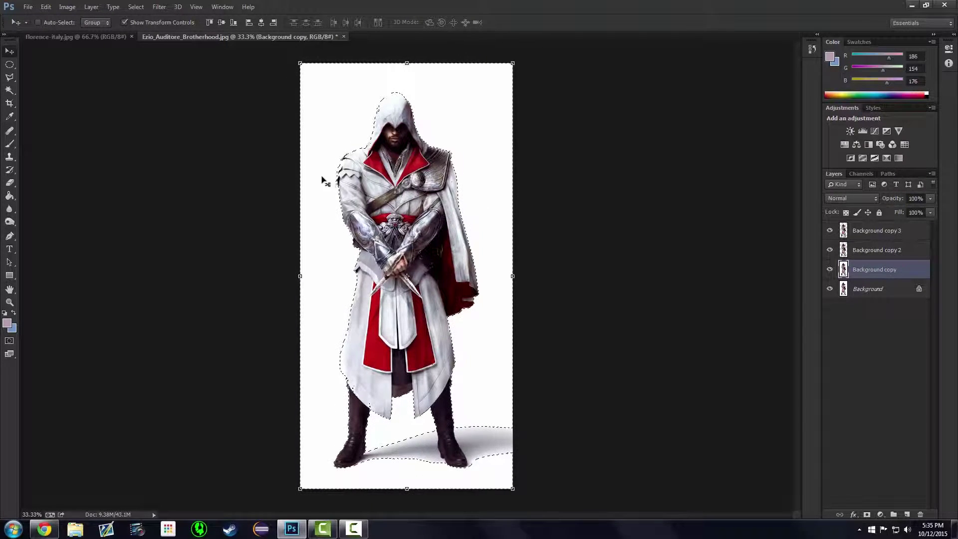
pyautogui.click(8, 63)
pyautogui.rightClick(330, 95)
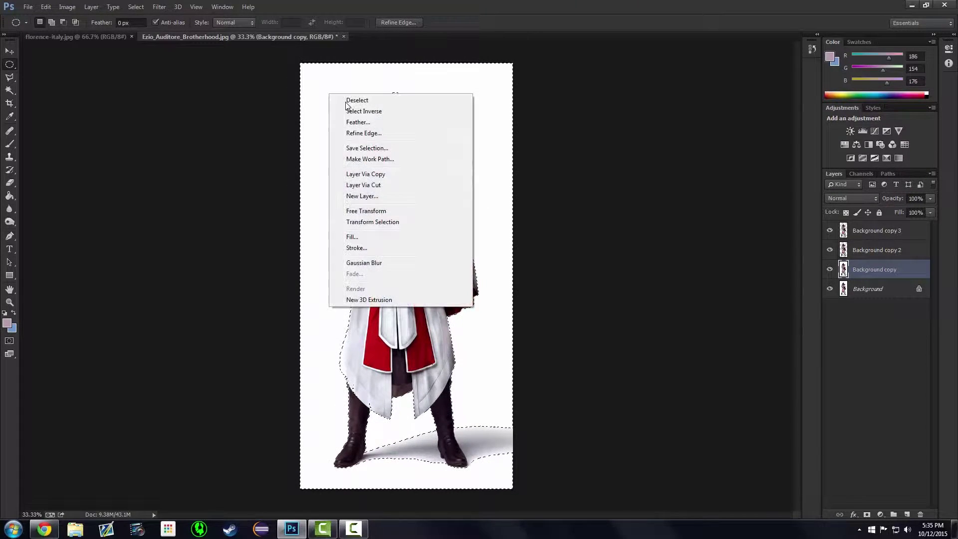
pyautogui.click(364, 111)
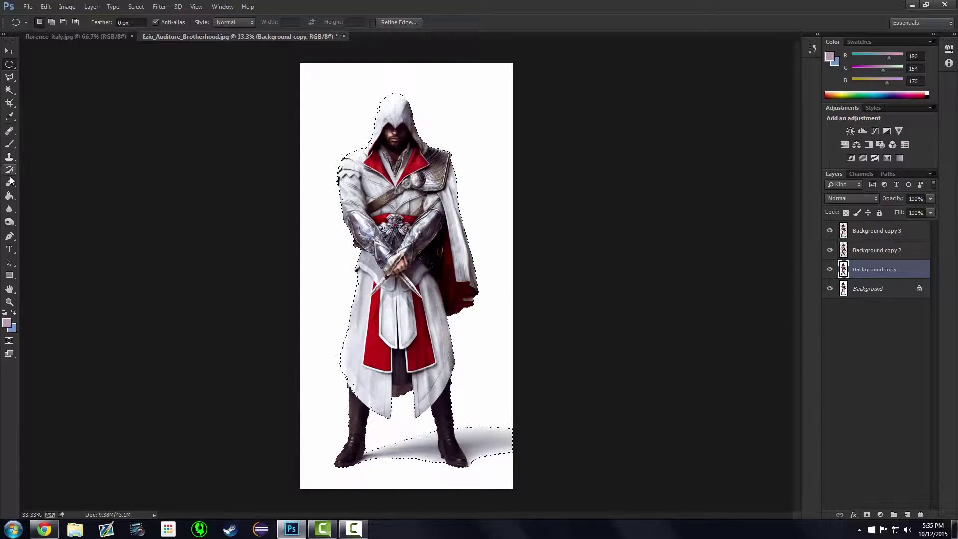
# Step: Set the foreground colour to white and try the Paint Bucket on the selected figure in the Background copy layer
pyautogui.click(11, 197)
pyautogui.click(927, 95)
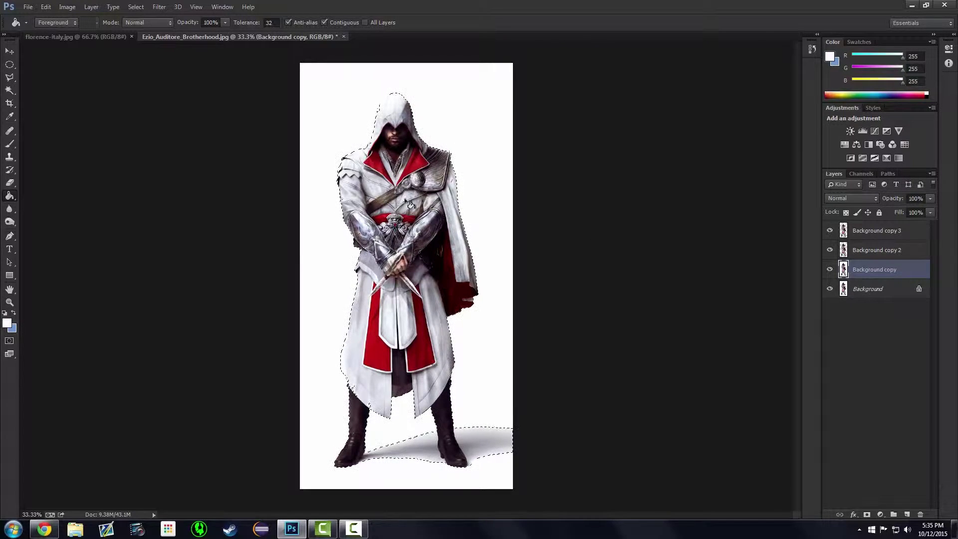
pyautogui.rightClick(417, 148)
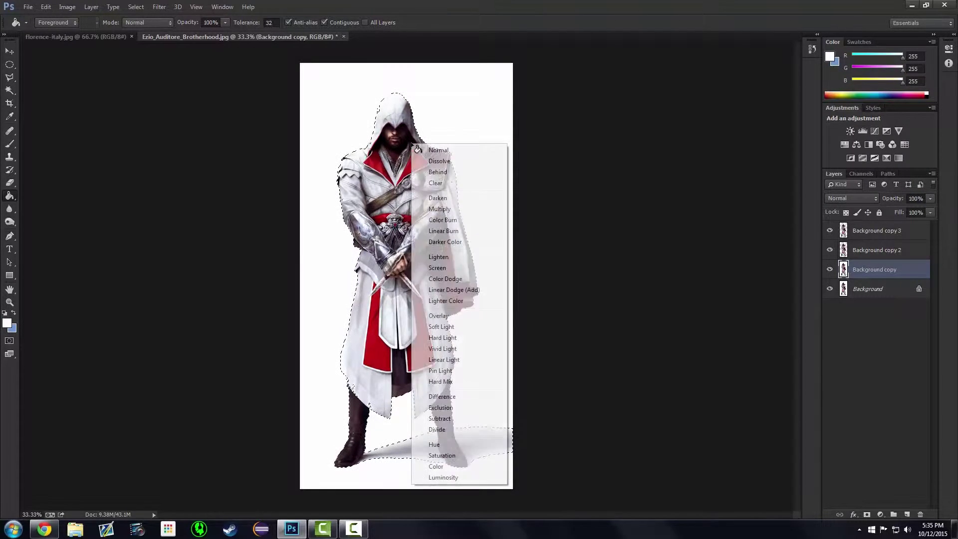
pyautogui.click(14, 63)
pyautogui.click(10, 65)
pyautogui.click(9, 80)
pyautogui.click(10, 66)
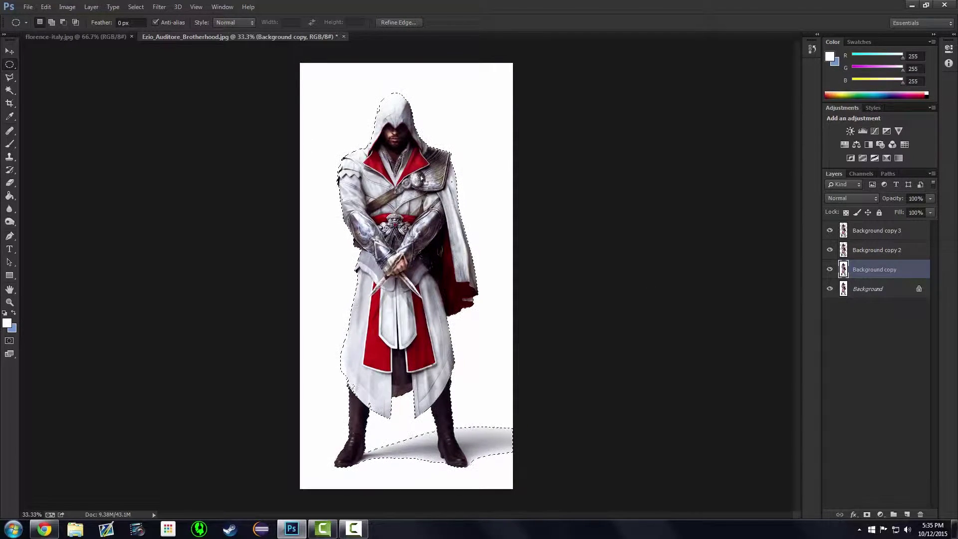
# Step: Fill the selected figure and shadow area on the Background copy layer with white at Normal mode and 100% opacity
pyautogui.rightClick(332, 93)
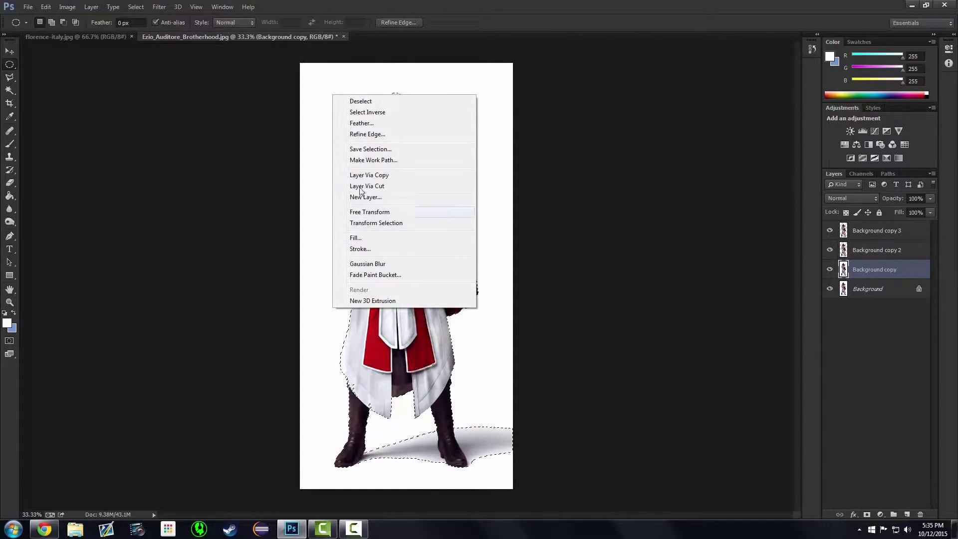
pyautogui.click(317, 193)
pyautogui.rightClick(413, 189)
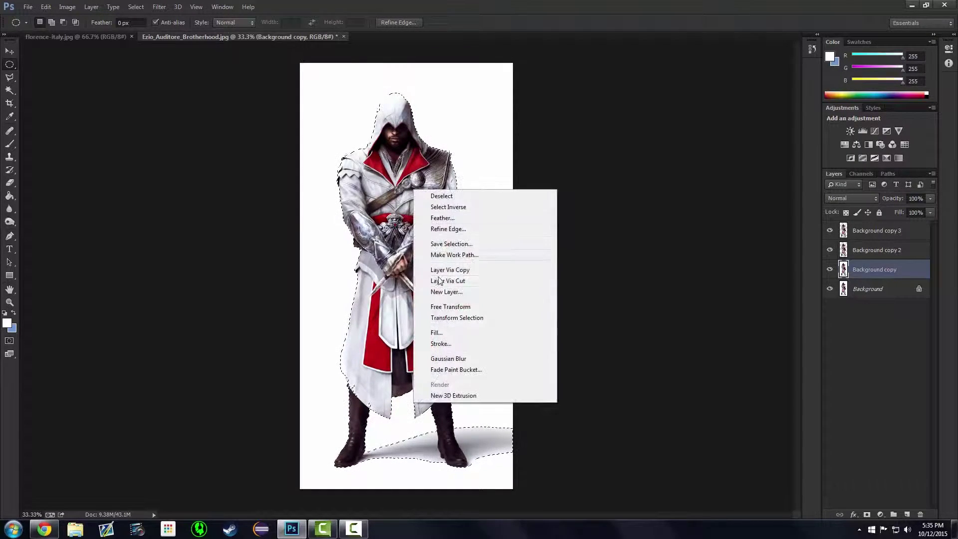
pyautogui.click(437, 332)
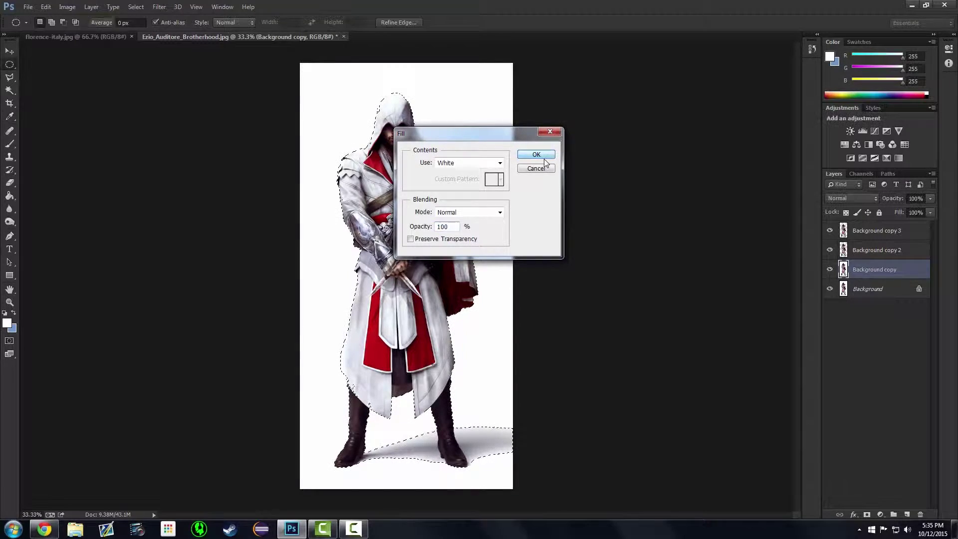
pyautogui.click(544, 159)
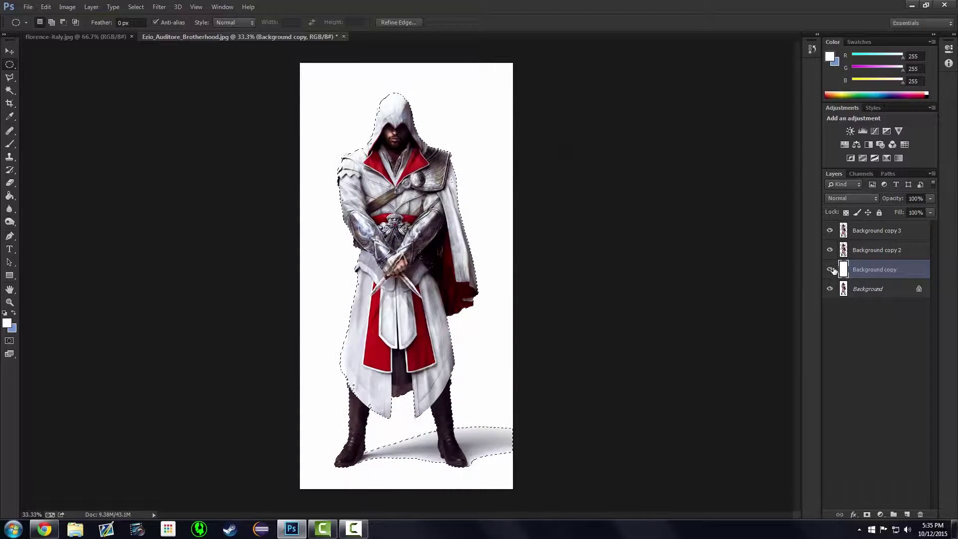
# Step: Temporarily hide Background copy 2 and 3 to inspect the white-filled layer, and make Background copy 3 active
pyautogui.click(829, 250)
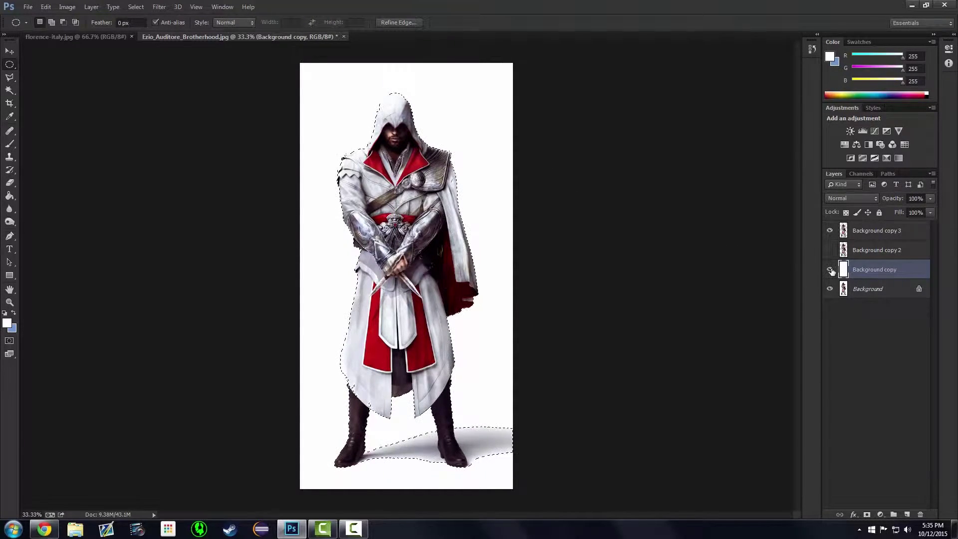
pyautogui.click(829, 231)
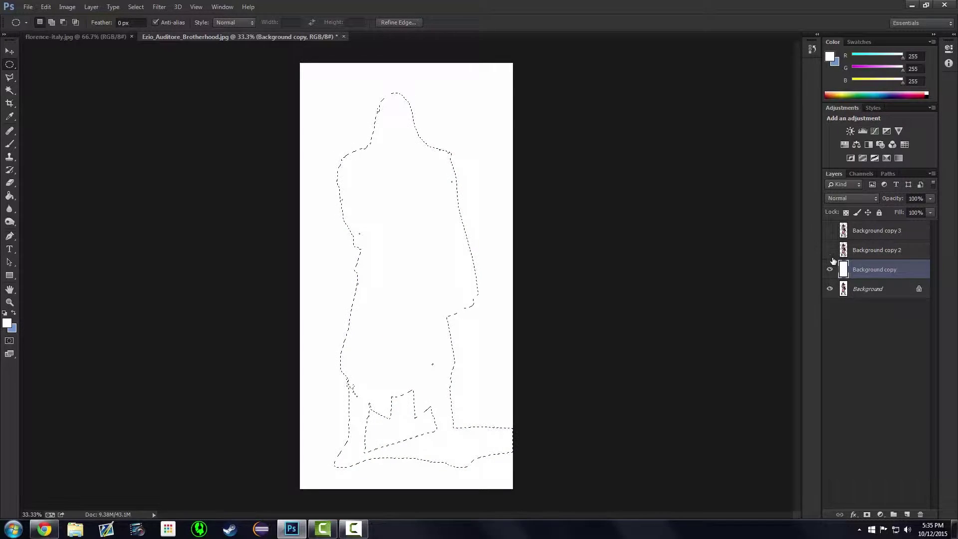
pyautogui.click(830, 231)
pyautogui.click(829, 250)
pyautogui.click(859, 255)
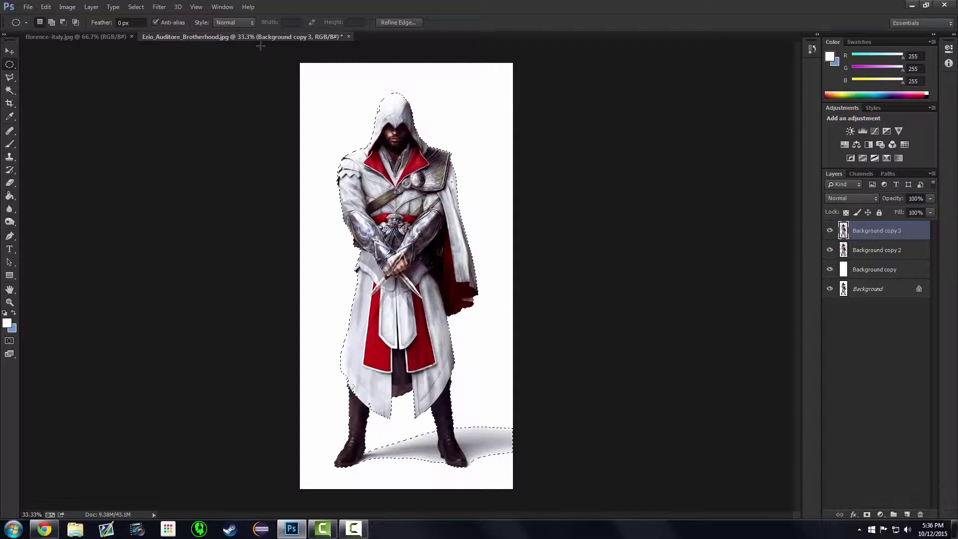
# Step: Bring the Florence cityscape image into the Ezio document as a layer above Background copy 3 and clear the selection
pyautogui.click(52, 36)
pyautogui.press('v')
pyautogui.moveTo(35, 75); pyautogui.dragTo(209, 59)
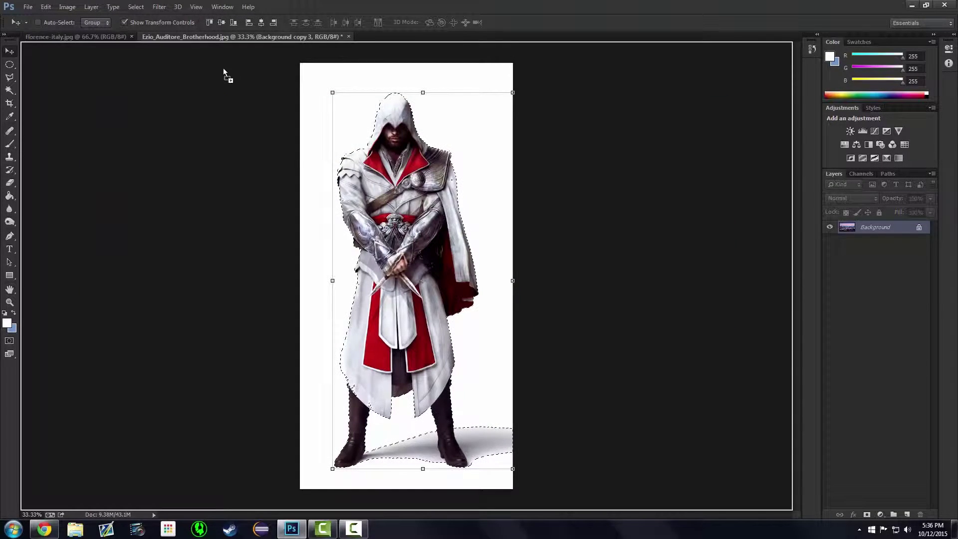
pyautogui.moveTo(305, 141); pyautogui.dragTo(304, 137)
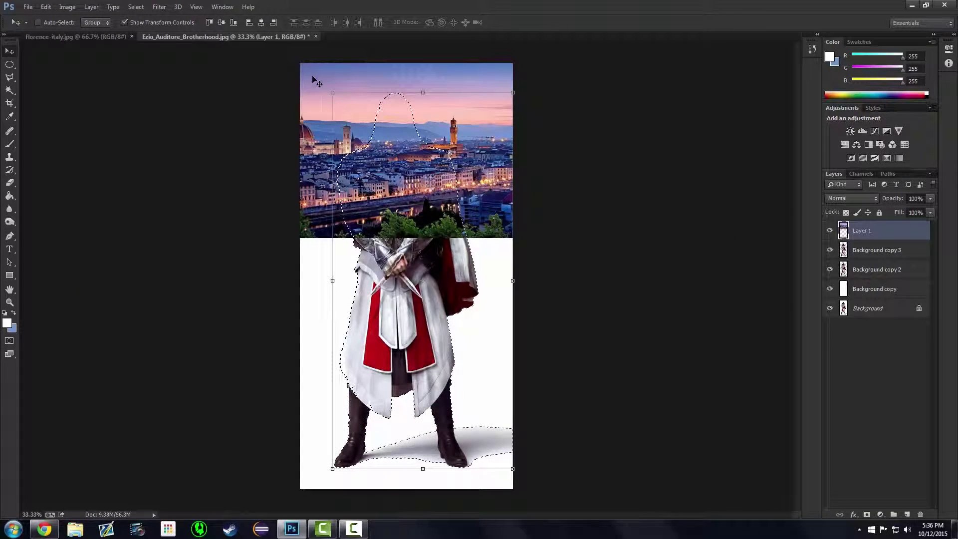
pyautogui.hotkey('ctrl', 'd')
# Step: Scale the cityscape layer to about 255% and position it to cover the whole canvas with the cathedral dome at the centre
pyautogui.moveTo(472, 125); pyautogui.dragTo(512, 374)
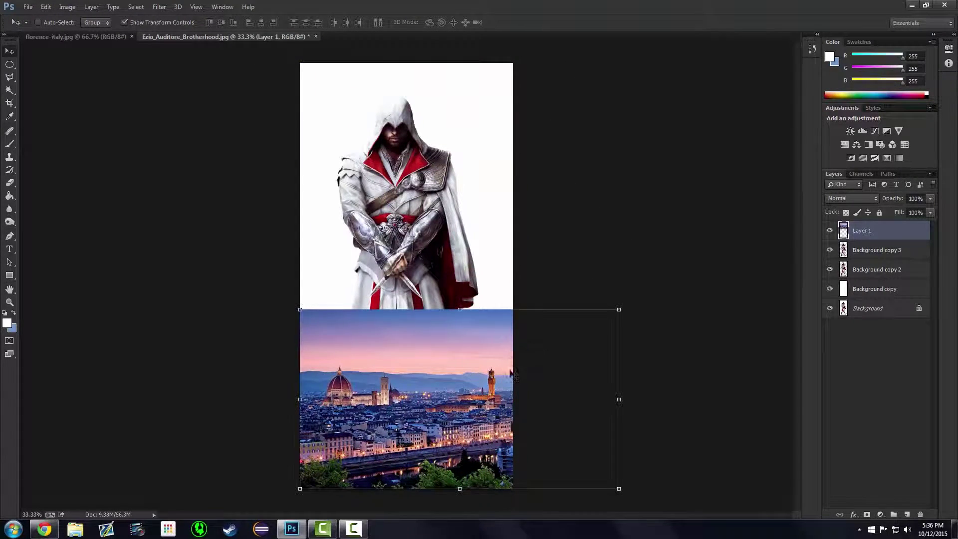
pyautogui.moveTo(618, 309); pyautogui.dragTo(947, 1)
pyautogui.moveTo(557, 183); pyautogui.dragTo(262, 251)
pyautogui.moveTo(690, 173); pyautogui.dragTo(799, 111)
pyautogui.moveTo(467, 215); pyautogui.dragTo(778, 157)
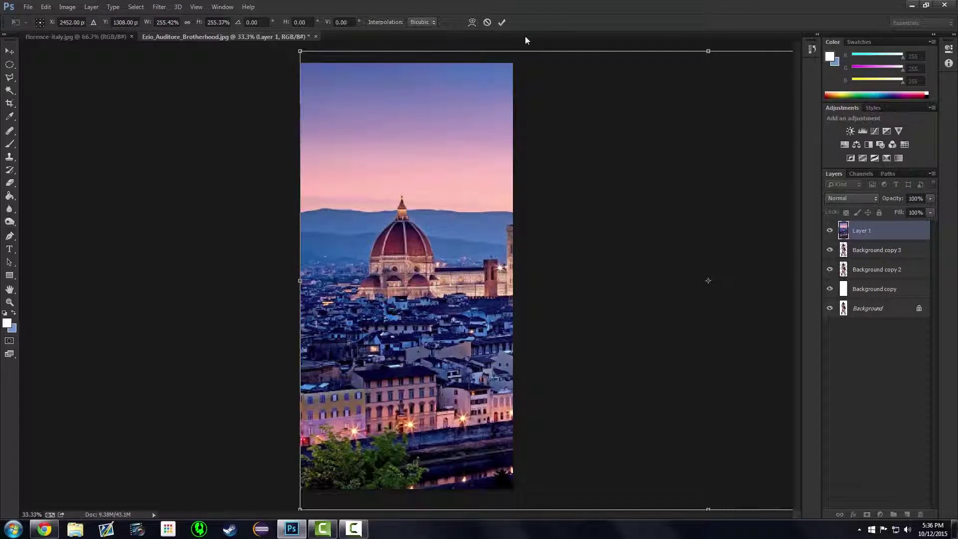
pyautogui.click(502, 23)
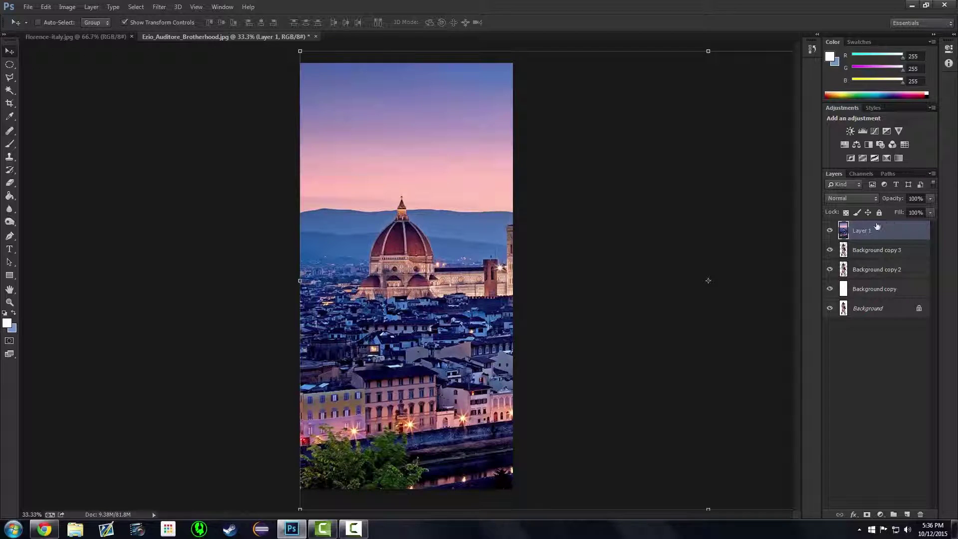
# Step: Mask Layer 1 with the figure outline loaded from Background copy 3 and move Background copy 3 above Layer 1
pyautogui.keyDown('ctrl'); pyautogui.click(843, 250); pyautogui.keyUp('ctrl')
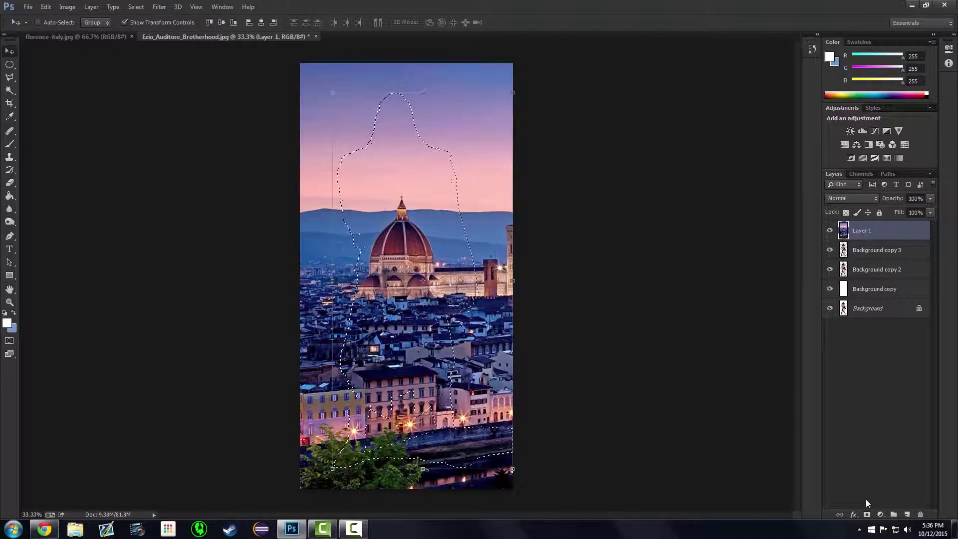
pyautogui.click(867, 513)
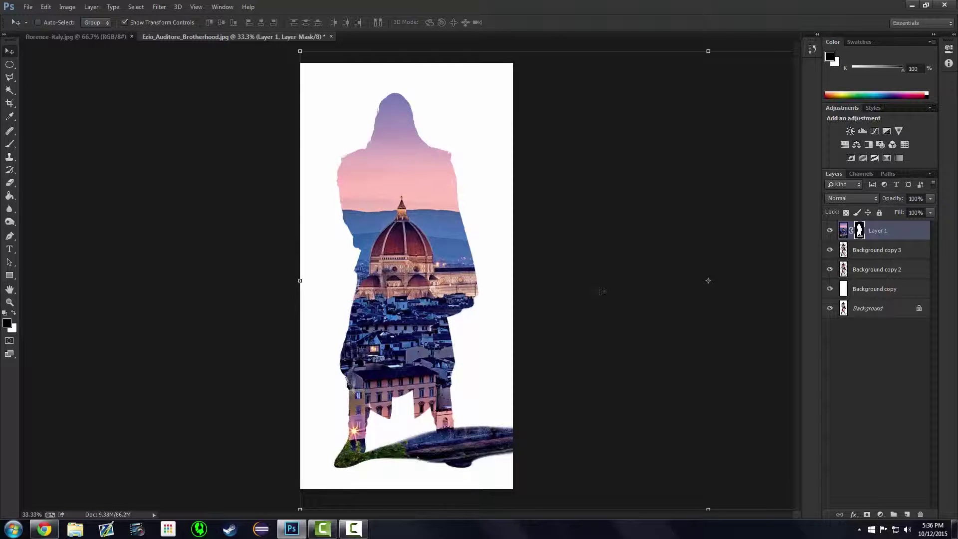
pyautogui.click(872, 257)
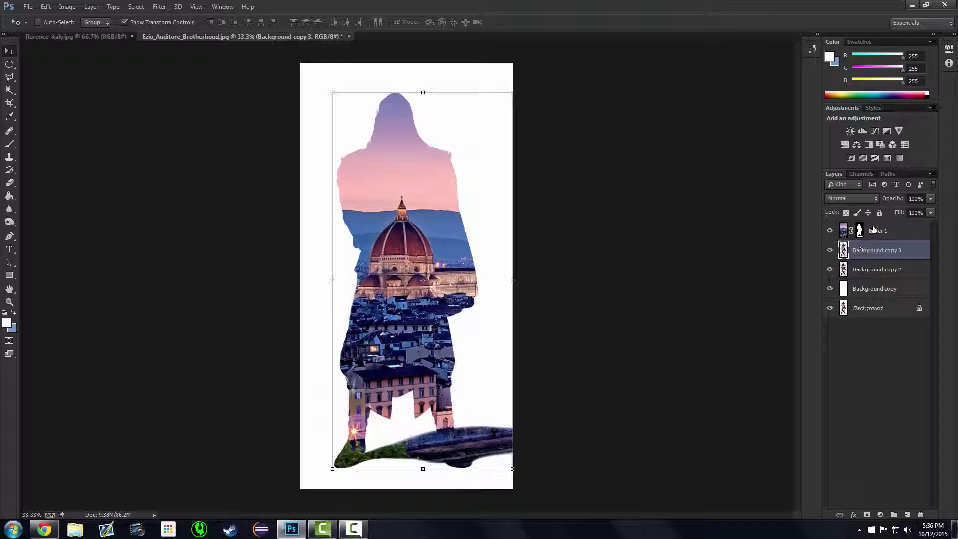
pyautogui.moveTo(863, 249); pyautogui.dragTo(856, 229)
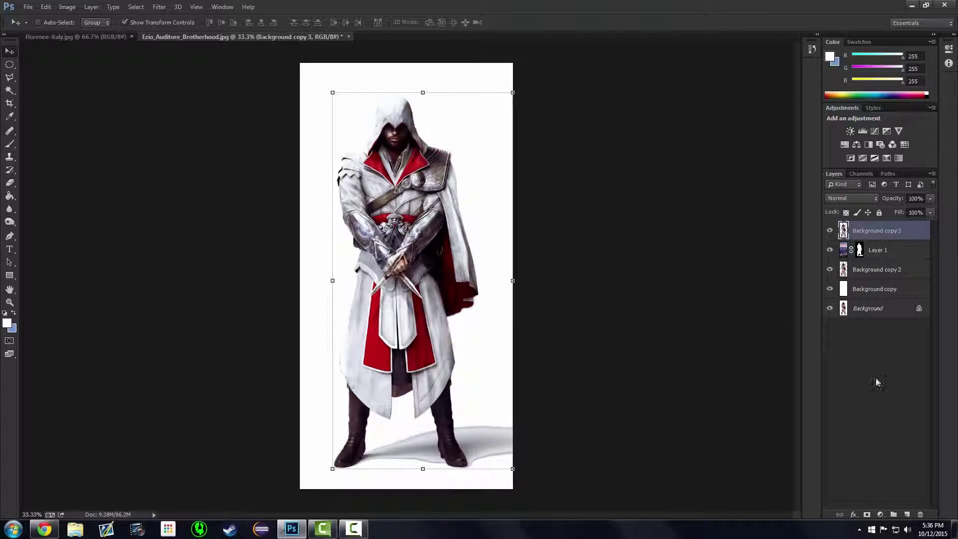
# Step: Desaturate the Ezio figure on Background copy 3
pyautogui.click(67, 7)
pyautogui.moveTo(102, 37)
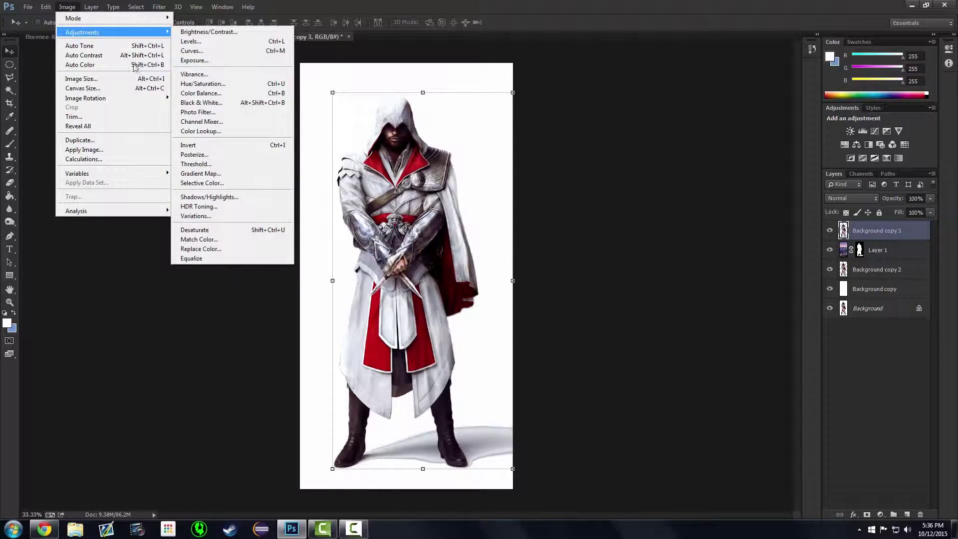
pyautogui.click(202, 230)
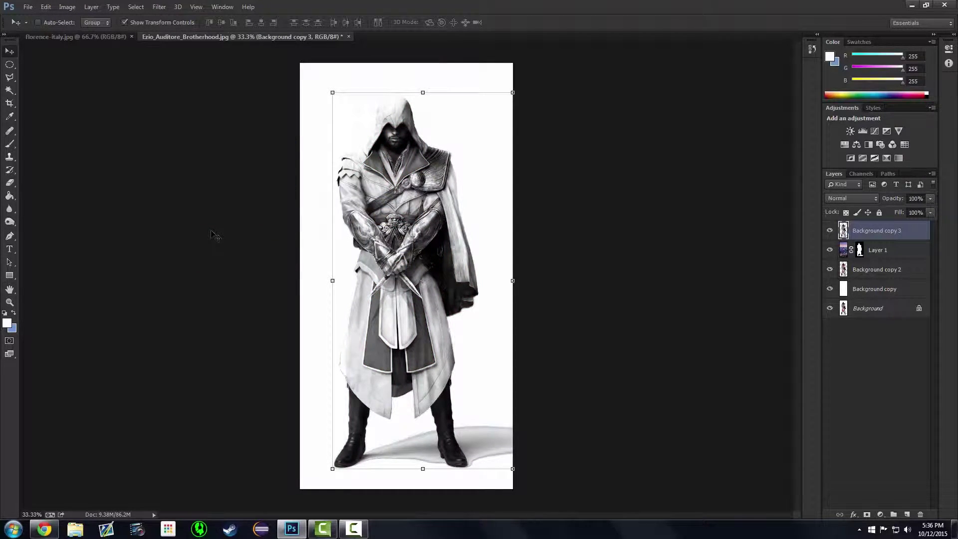
# Step: Set the blend mode of Background copy 3 to Multiply
pyautogui.click(10, 65)
pyautogui.click(9, 50)
pyautogui.click(852, 196)
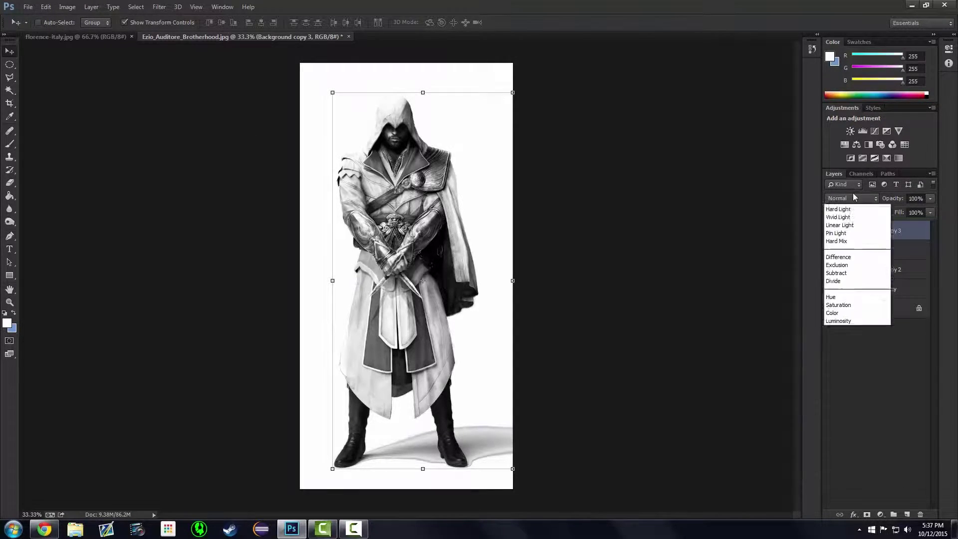
pyautogui.click(847, 241)
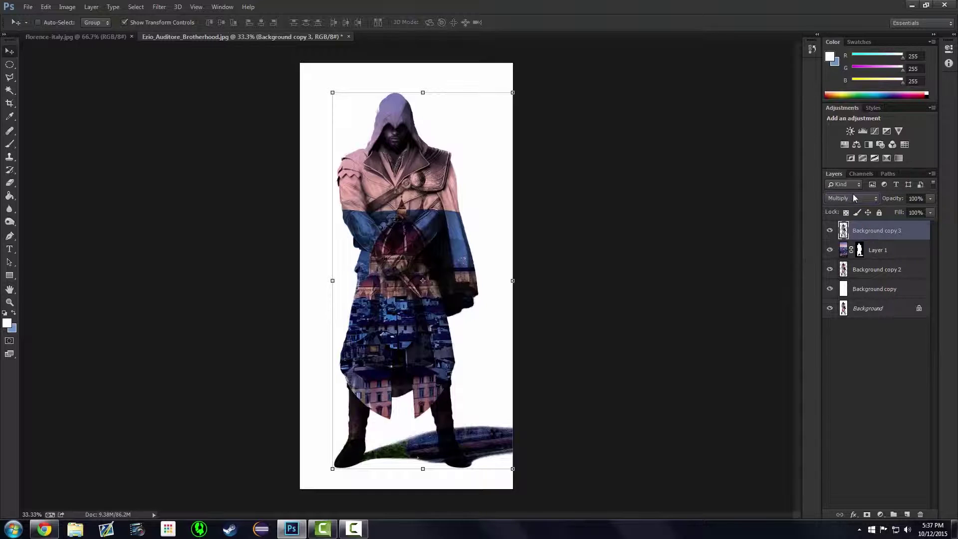
# Step: Add a layer mask to Background copy 3 and erase the lower robe on it to reveal the city, with black as background colour
pyautogui.click(867, 514)
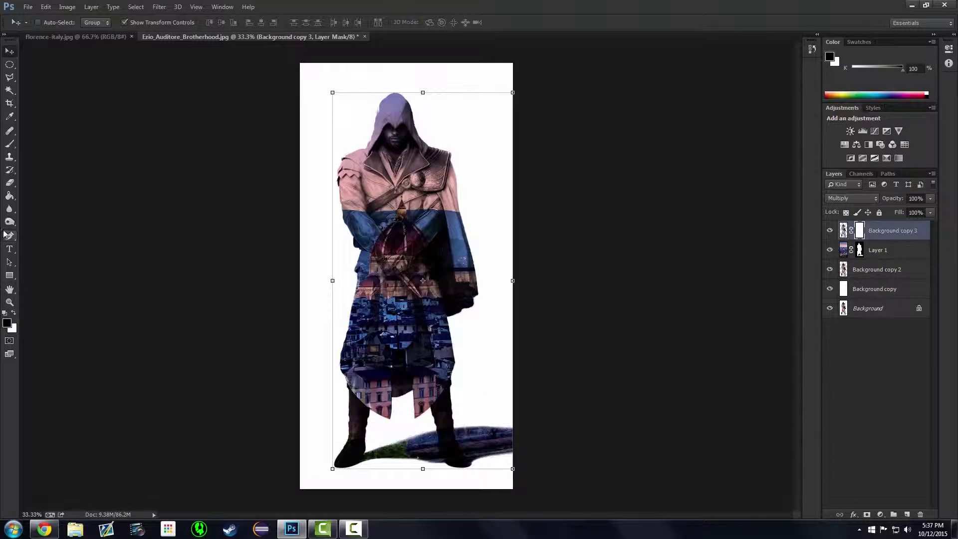
pyautogui.click(10, 183)
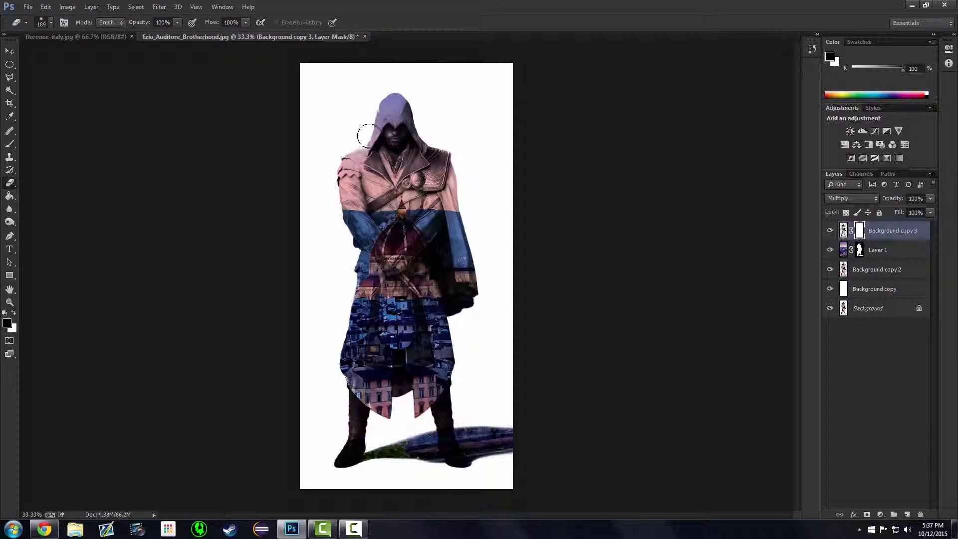
pyautogui.click(14, 314)
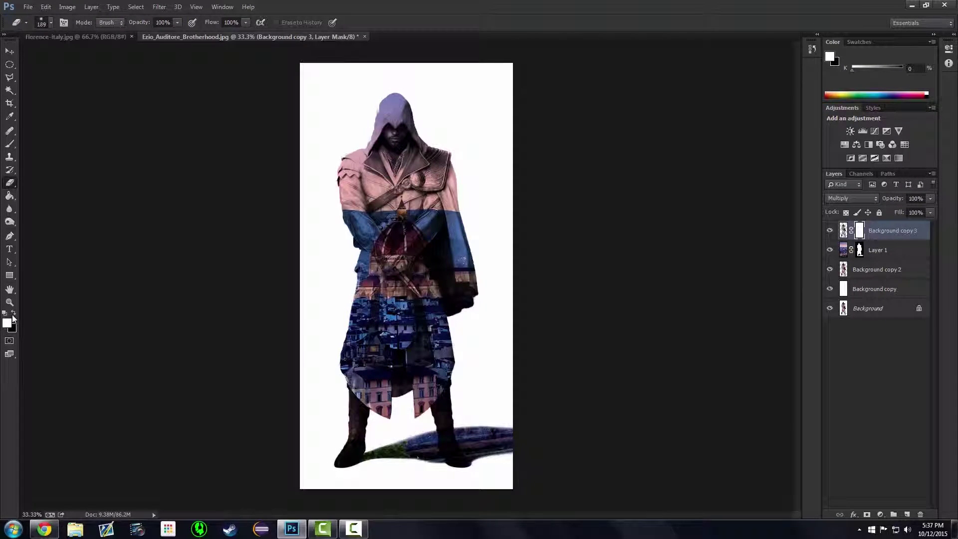
pyautogui.moveTo(384, 317)
pyautogui.mouseDown()
pyautogui.moveTo(451, 292)
pyautogui.moveTo(413, 306)
pyautogui.moveTo(378, 350)
pyautogui.moveTo(425, 339)
pyautogui.moveTo(431, 367)
pyautogui.moveTo(394, 336)
pyautogui.moveTo(360, 353)
pyautogui.moveTo(372, 292)
pyautogui.moveTo(423, 295)
pyautogui.moveTo(462, 286)
pyautogui.moveTo(461, 274)
pyautogui.moveTo(374, 287)
pyautogui.moveTo(414, 296)
pyautogui.moveTo(397, 286)
pyautogui.moveTo(381, 321)
pyautogui.moveTo(452, 286)
pyautogui.moveTo(410, 338)
pyautogui.moveTo(421, 358)
pyautogui.moveTo(370, 349)
pyautogui.moveTo(371, 370)
pyautogui.moveTo(374, 298)
pyautogui.moveTo(456, 297)
pyautogui.mouseUp()
pyautogui.click(113, 19)
pyautogui.click(113, 19)
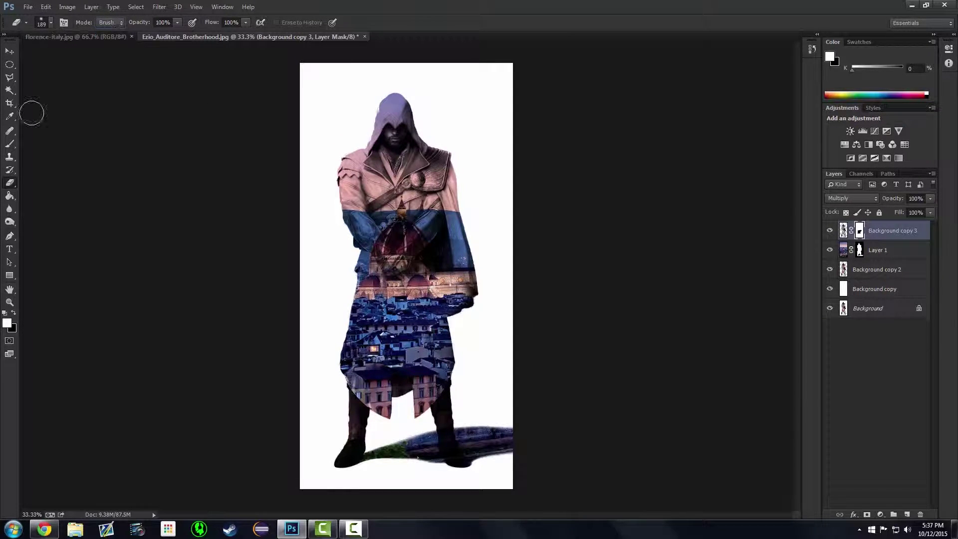
# Step: Set the Brush to Dissolve mode and paint white on the mask across the cathedral base and the cape's lower edge
pyautogui.click(9, 144)
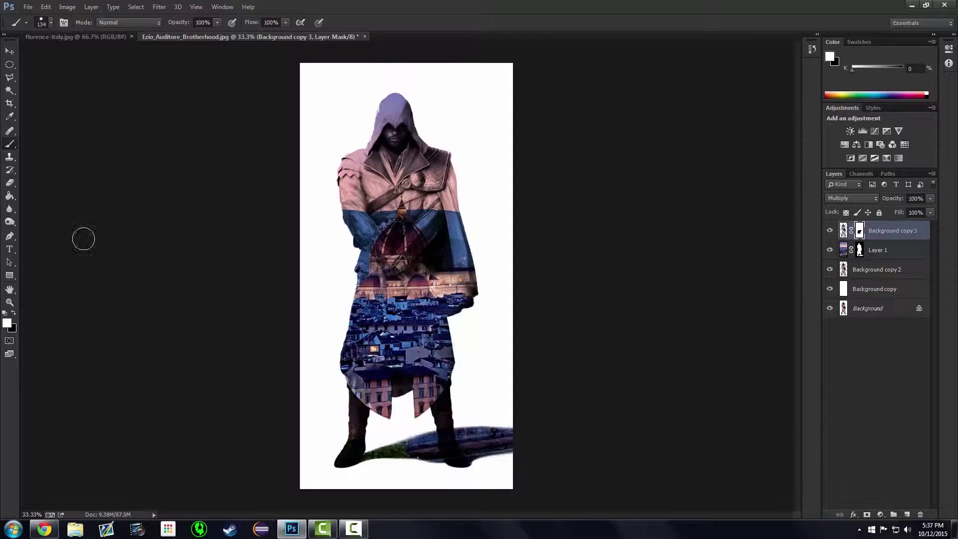
pyautogui.click(106, 22)
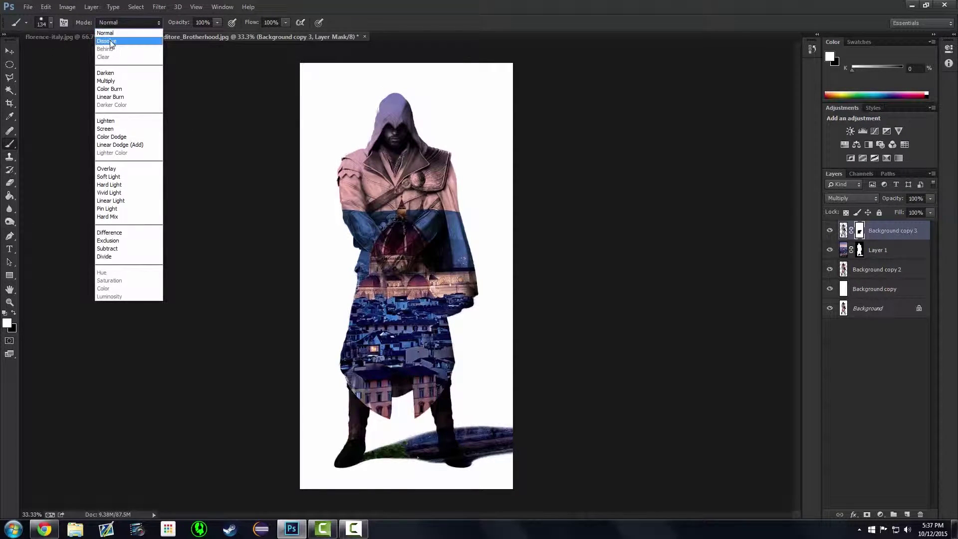
pyautogui.click(110, 42)
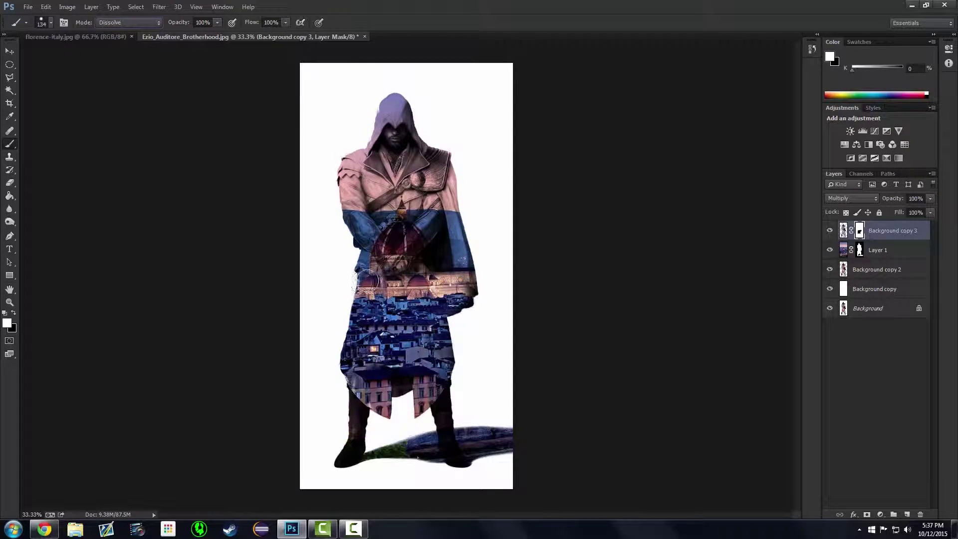
pyautogui.moveTo(420, 276); pyautogui.dragTo(466, 277)
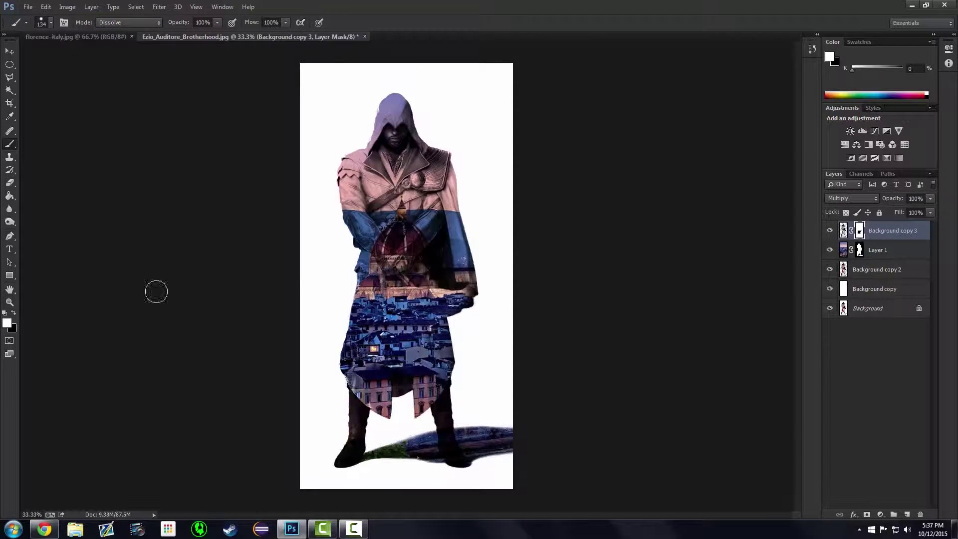
# Step: Paint black on the mask over the cathedral facade and lower dome, softening the brush hardness to 11%
pyautogui.click(13, 312)
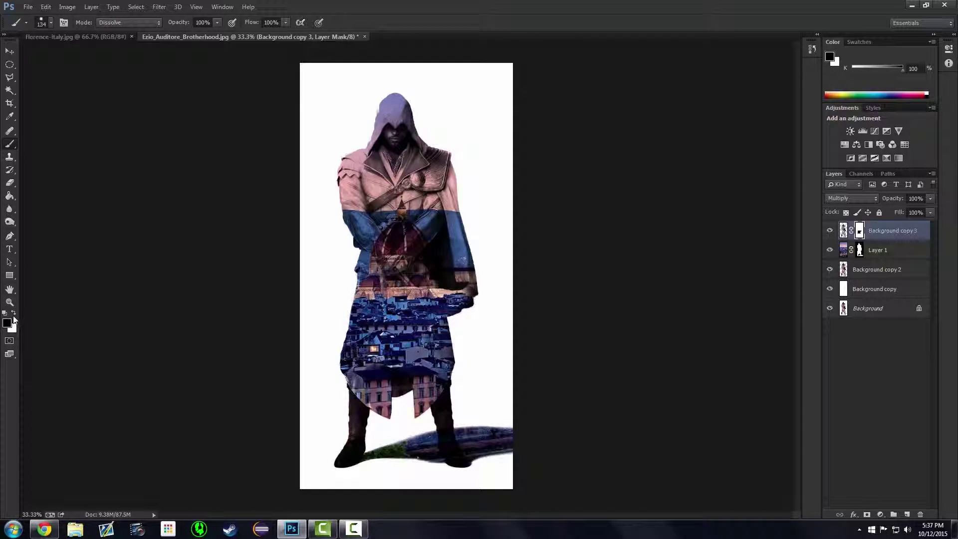
pyautogui.moveTo(394, 273)
pyautogui.mouseDown()
pyautogui.moveTo(459, 280)
pyautogui.moveTo(439, 266)
pyautogui.moveTo(375, 269)
pyautogui.moveTo(425, 267)
pyautogui.mouseUp()
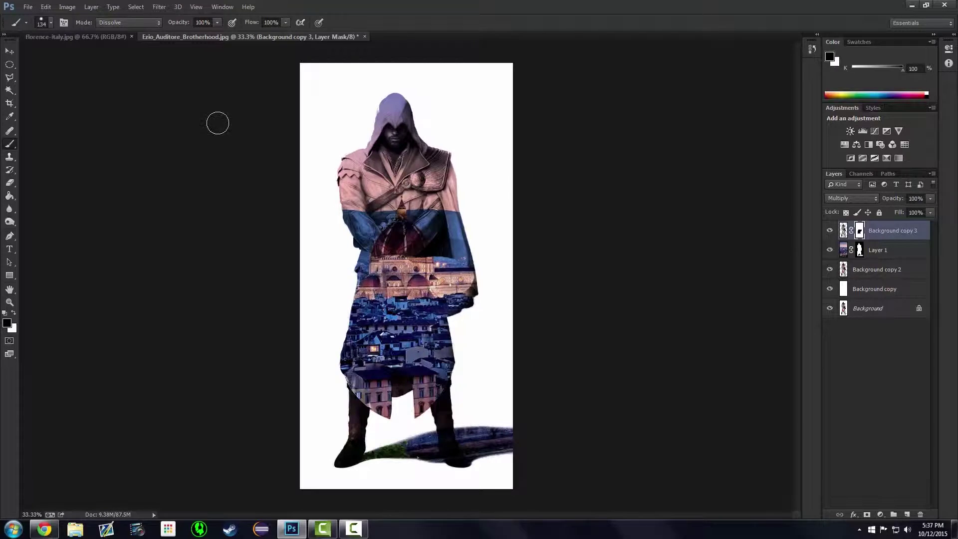
pyautogui.click(50, 23)
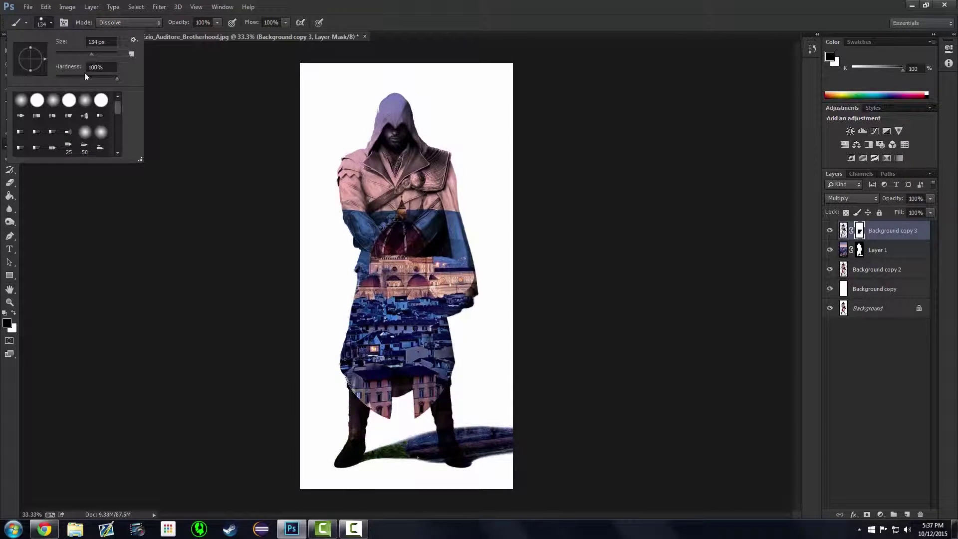
pyautogui.moveTo(365, 276)
pyautogui.mouseDown()
pyautogui.moveTo(401, 257)
pyautogui.moveTo(460, 258)
pyautogui.moveTo(436, 243)
pyautogui.mouseUp()
pyautogui.hotkey('ctrl', 'z')
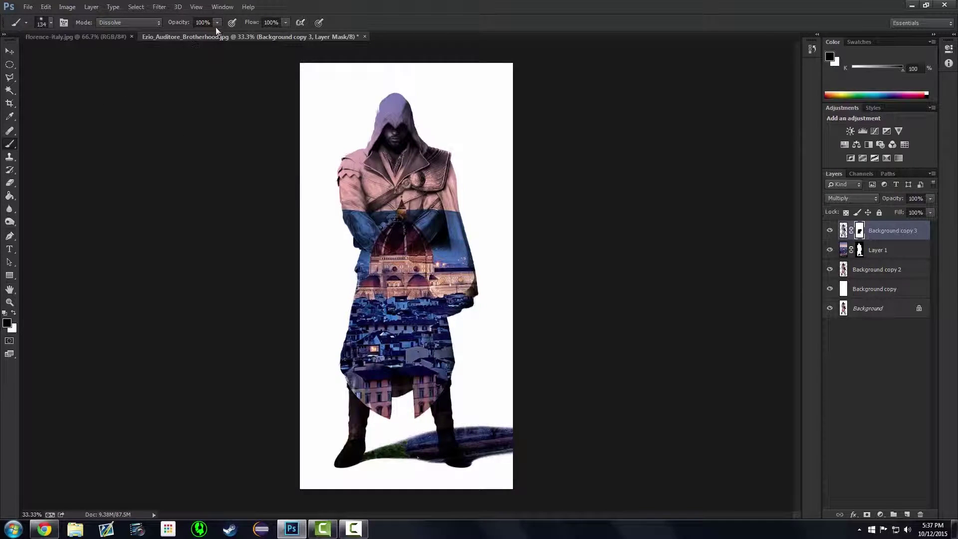
# Step: Lower the brush hardness to its minimum, try a black stroke across the dome on the mask, and undo it
pyautogui.click(43, 21)
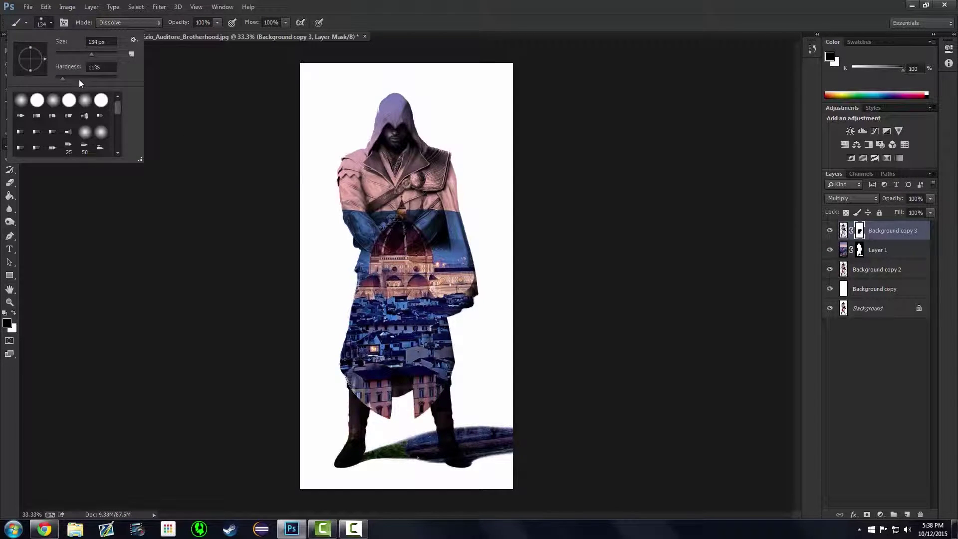
pyautogui.moveTo(63, 79); pyautogui.dragTo(55, 78)
pyautogui.moveTo(385, 261)
pyautogui.mouseDown()
pyautogui.moveTo(453, 254)
pyautogui.moveTo(367, 252)
pyautogui.moveTo(429, 249)
pyautogui.mouseUp()
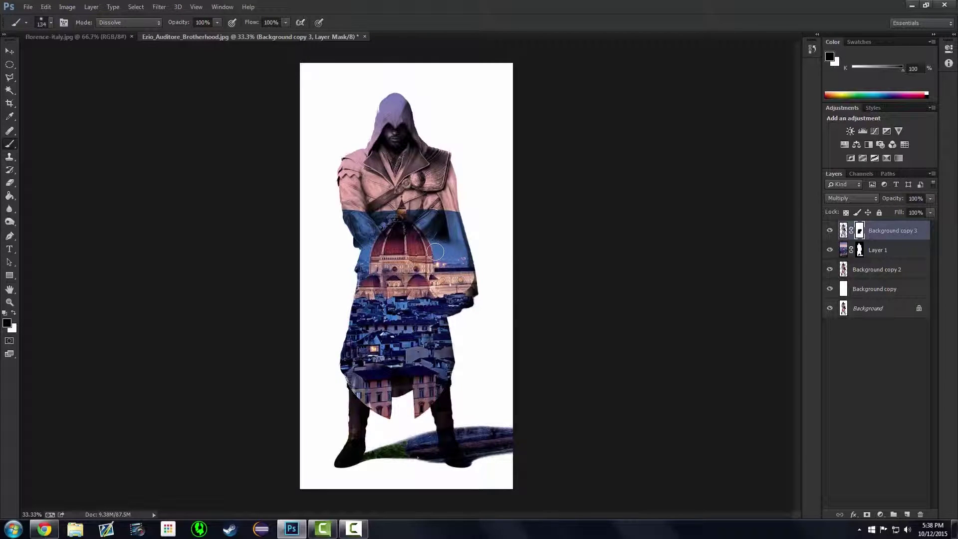
pyautogui.hotkey('ctrl', 'alt', 'z')
pyautogui.hotkey('ctrl', 'alt', 'z')
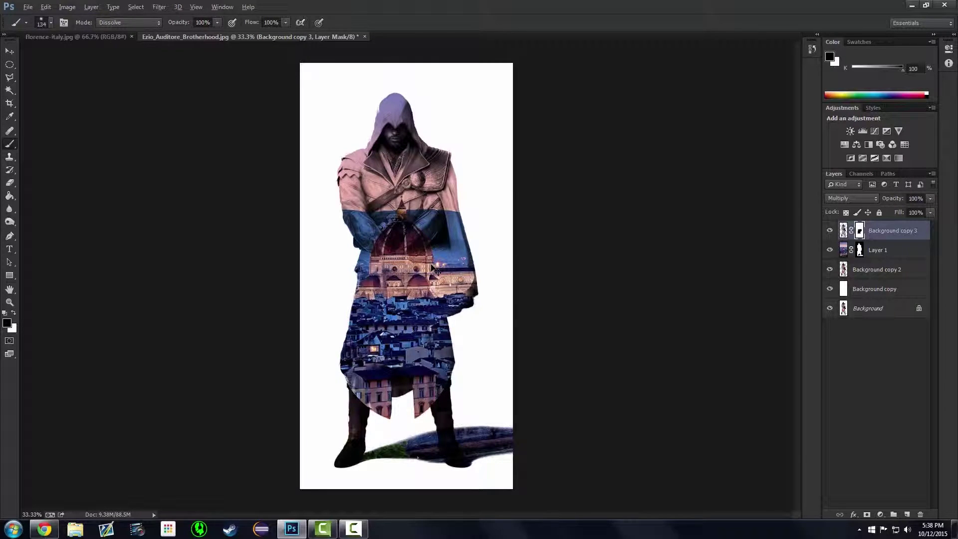
# Step: Paint black on the mask across the cathedral dome's base and cape edge, switching the brush to Normal mode and about 66% hardness
pyautogui.moveTo(376, 256)
pyautogui.mouseDown()
pyautogui.moveTo(370, 267)
pyautogui.moveTo(466, 257)
pyautogui.mouseUp()
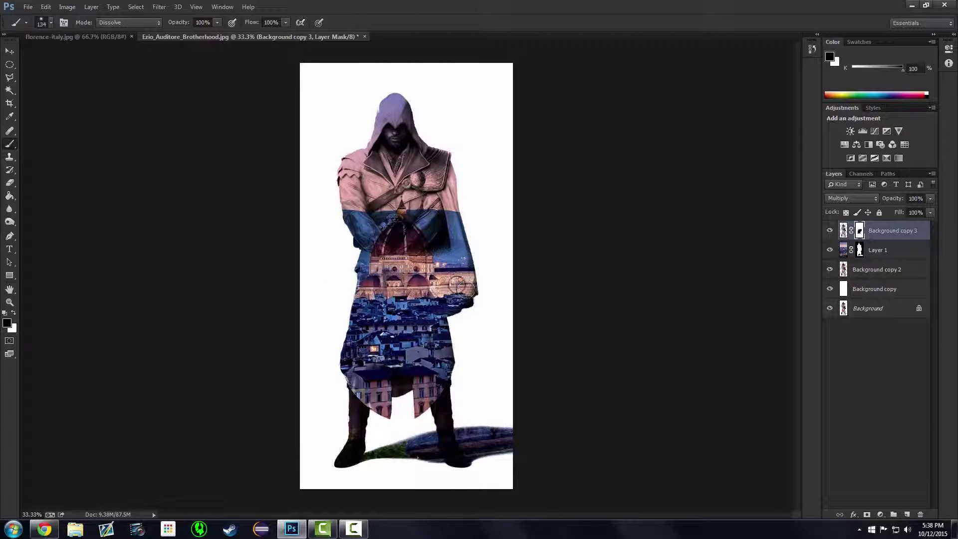
pyautogui.click(113, 23)
pyautogui.click(114, 34)
pyautogui.click(51, 22)
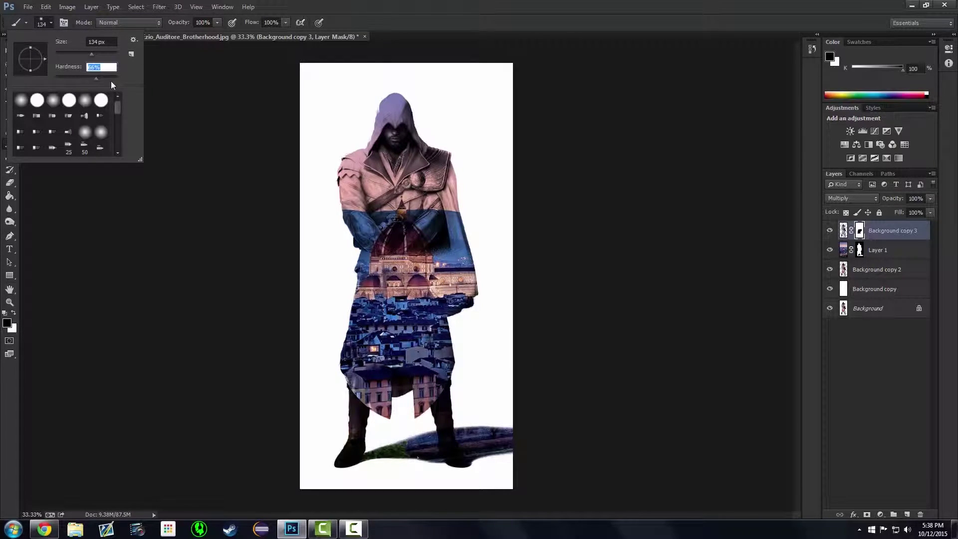
pyautogui.click(451, 289)
pyautogui.moveTo(463, 290); pyautogui.dragTo(434, 294)
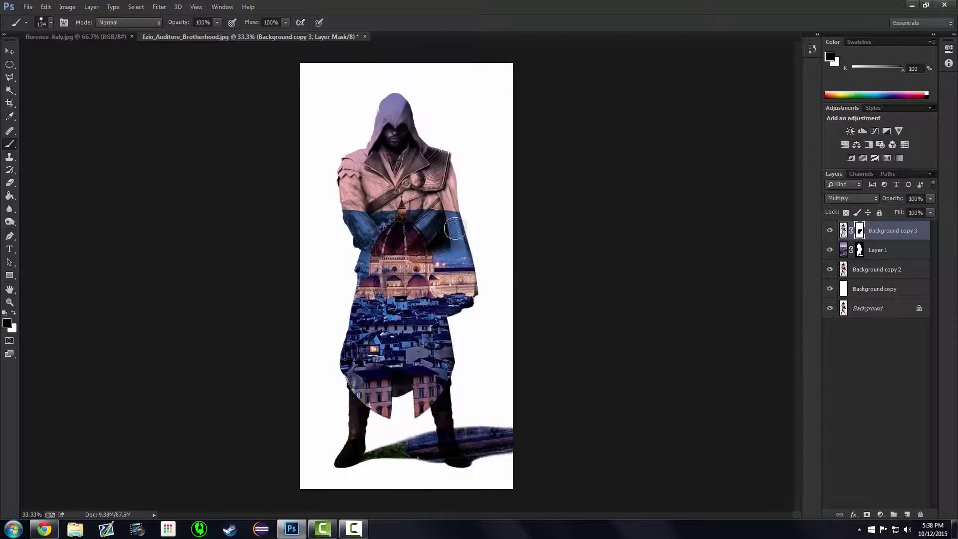
# Step: Move the Layer 1 cityscape up inside its mask so the dome sits higher on the figure
pyautogui.click(11, 51)
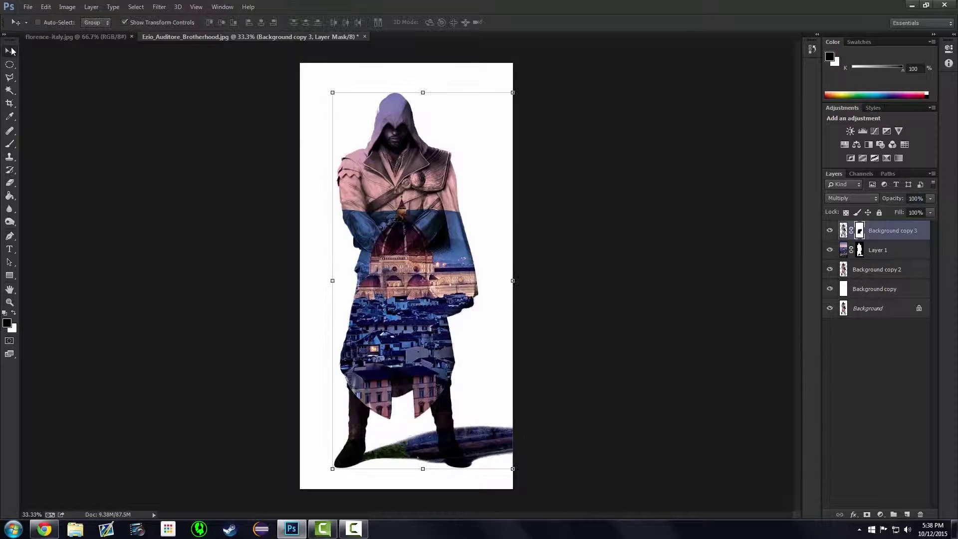
pyautogui.click(842, 252)
pyautogui.moveTo(432, 299); pyautogui.dragTo(432, 276)
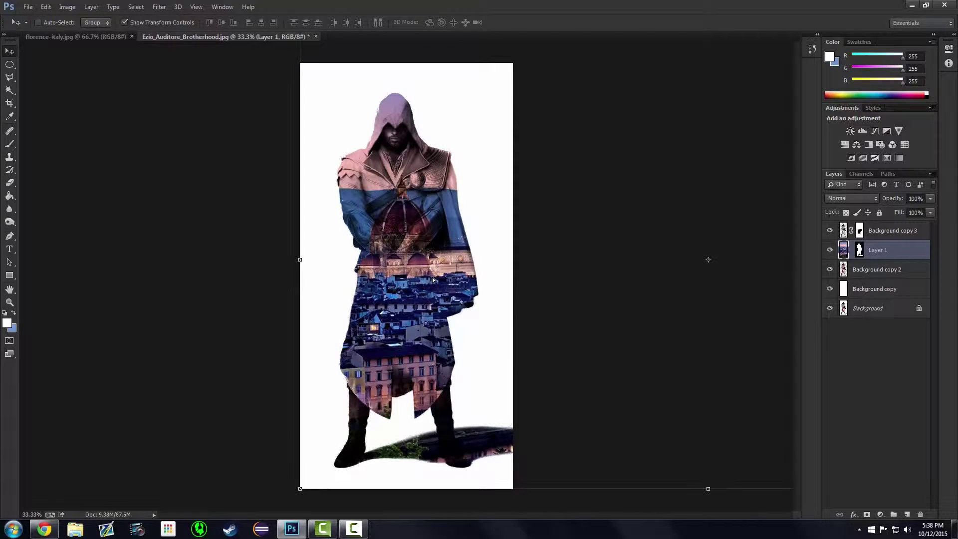
# Step: Hide Background copy 3 and sample the purple sky at the top of the hood as the foreground colour
pyautogui.click(872, 271)
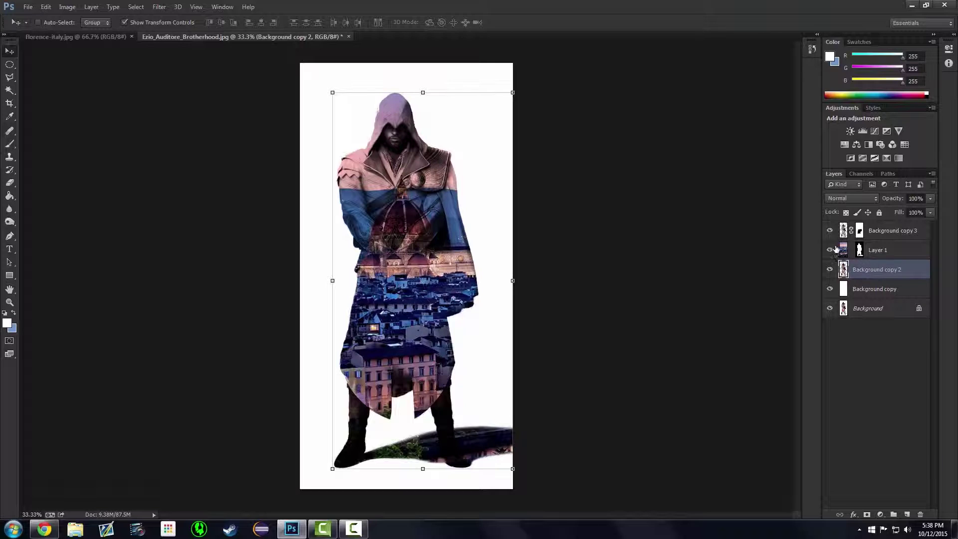
pyautogui.click(10, 66)
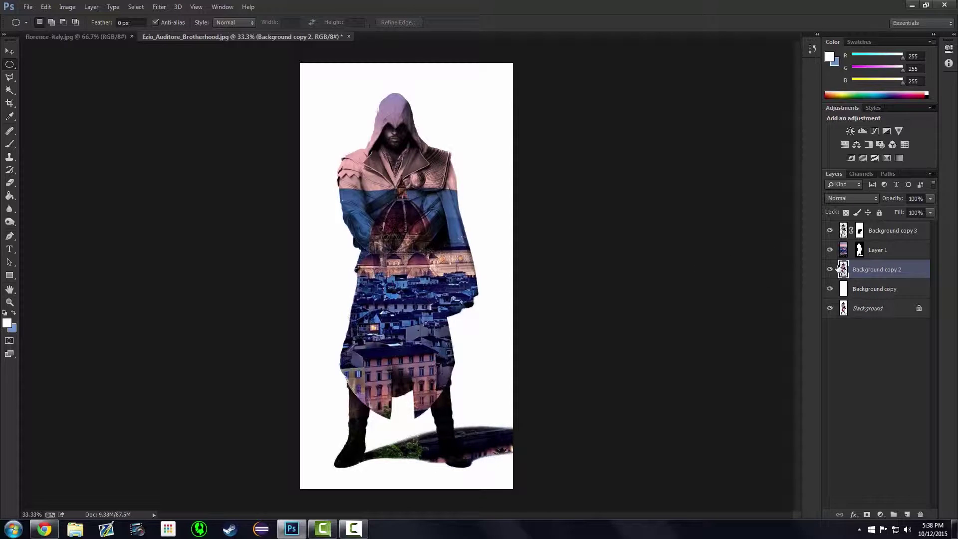
pyautogui.click(829, 250)
pyautogui.click(829, 230)
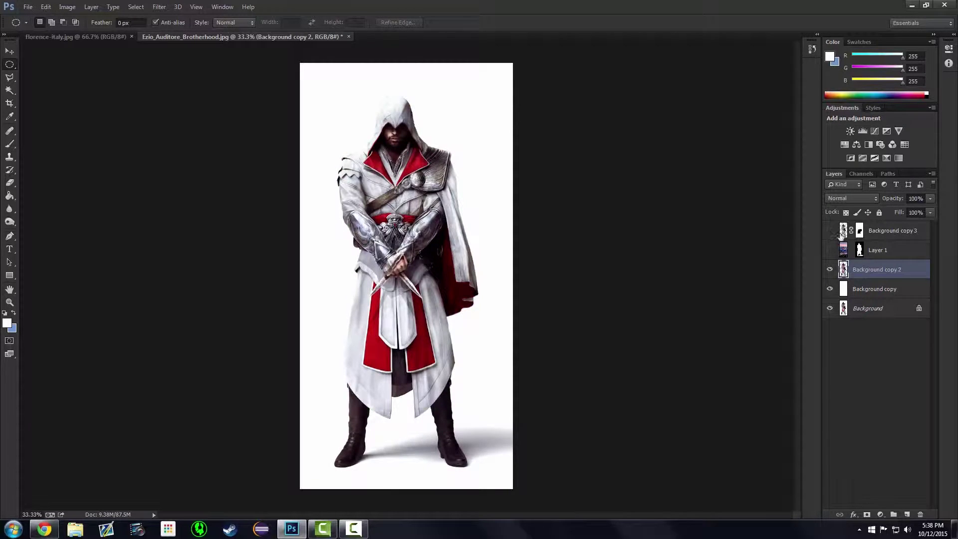
pyautogui.click(829, 250)
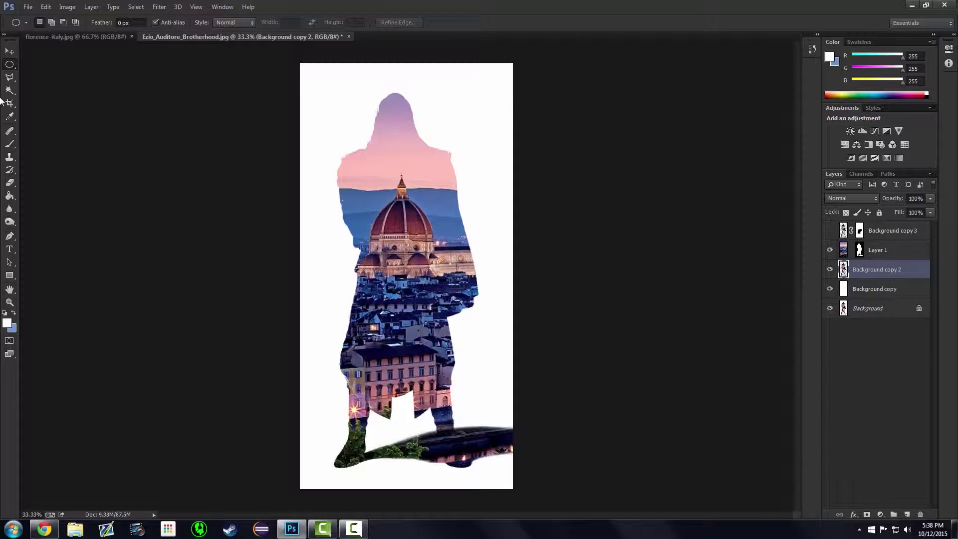
pyautogui.click(10, 116)
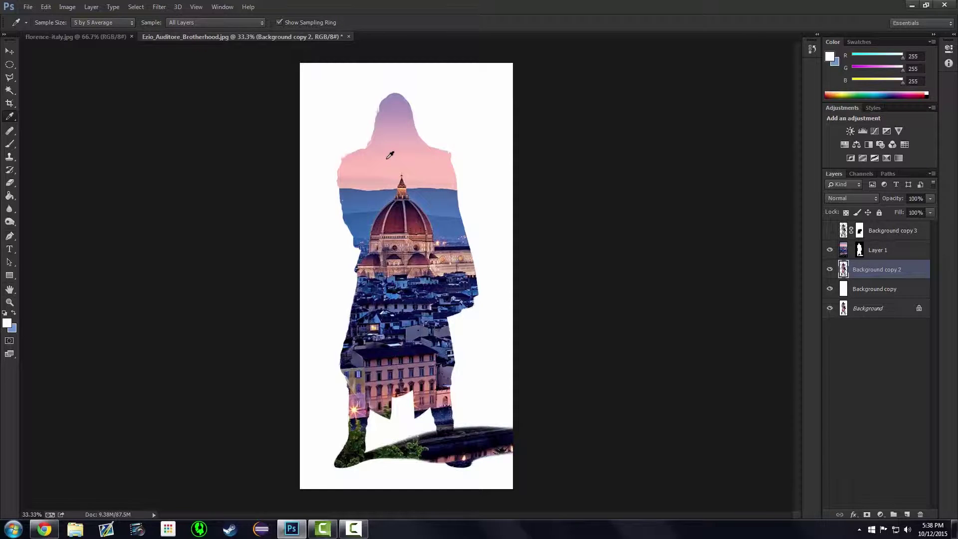
pyautogui.click(397, 94)
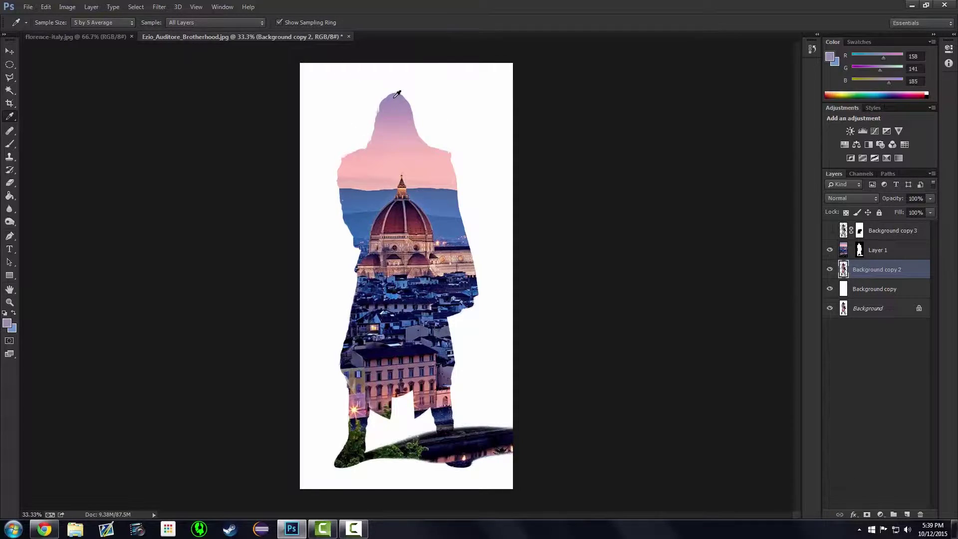
# Step: Hide Layer 1, move Background copy above Background copy 2, and fill it with the sampled purple
pyautogui.click(883, 289)
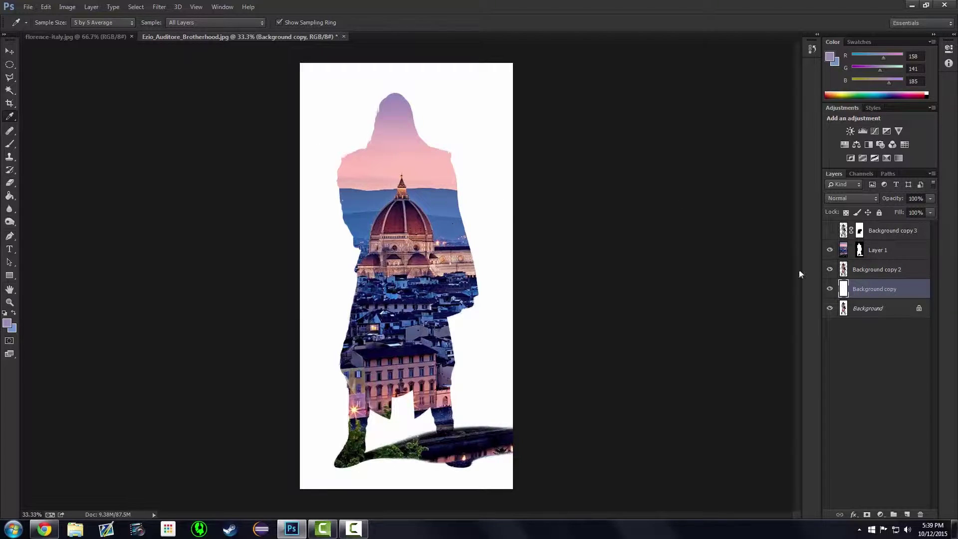
pyautogui.click(829, 249)
pyautogui.moveTo(872, 291); pyautogui.dragTo(874, 266)
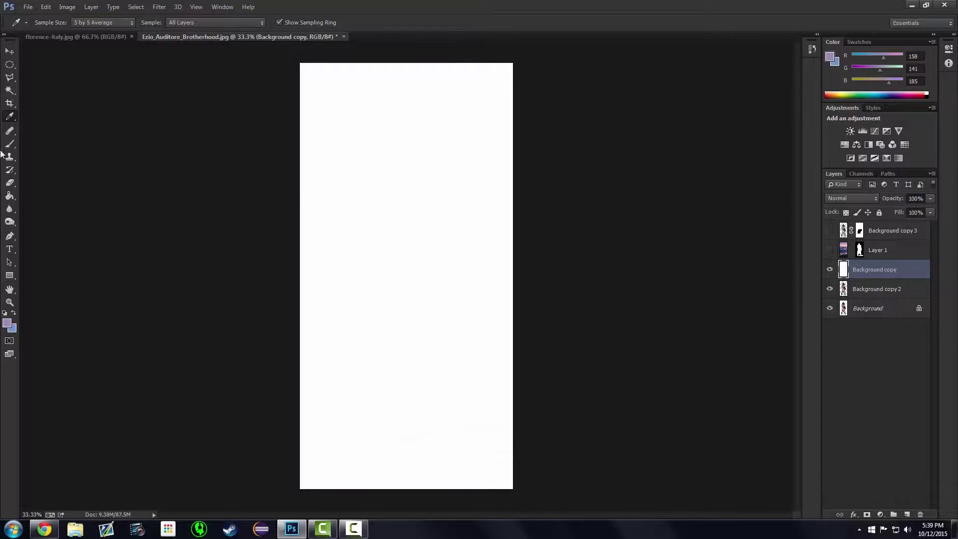
pyautogui.click(19, 194)
pyautogui.click(356, 227)
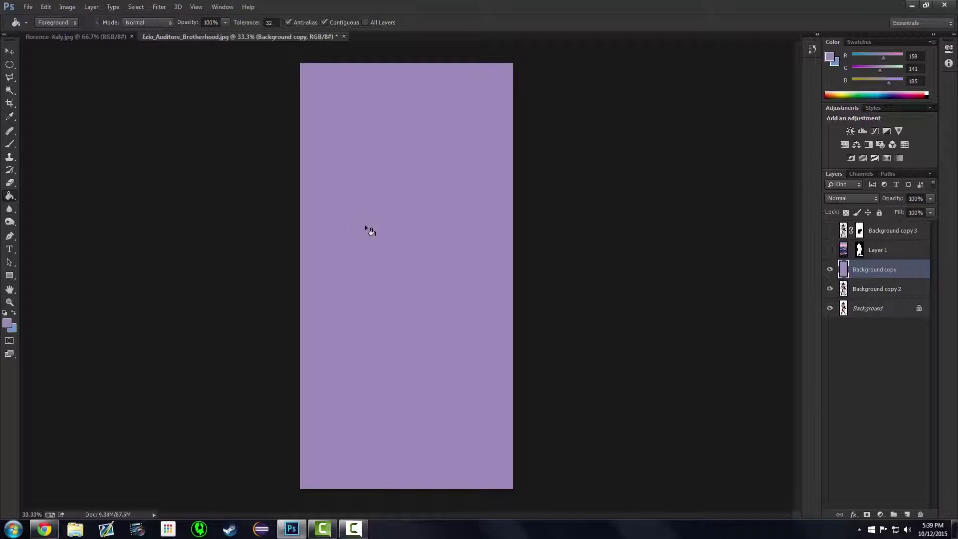
# Step: Show Layer 1 and Background copy 3 again over the purple backdrop
pyautogui.click(895, 253)
pyautogui.click(830, 251)
pyautogui.click(830, 231)
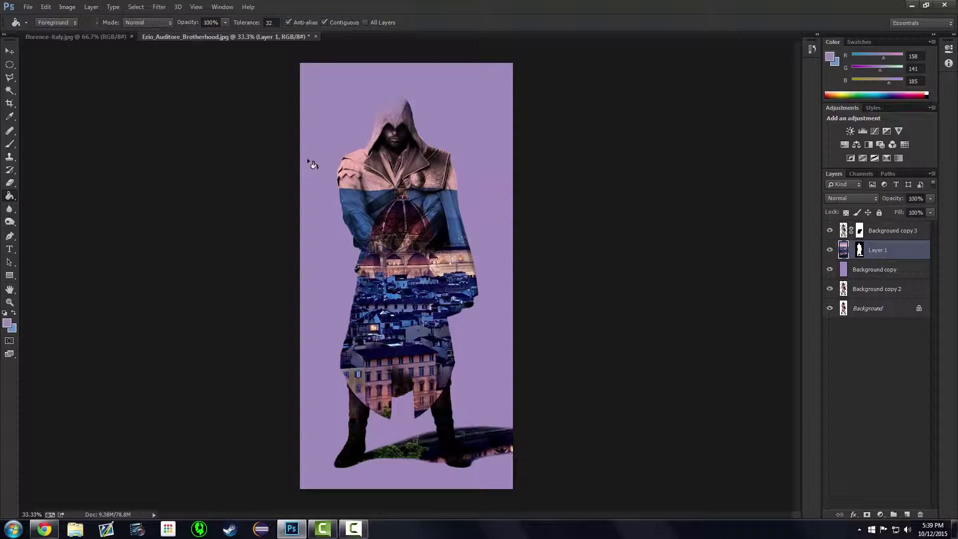
# Step: Copy the photo from florence-italy.jpg into the Ezio document as a new layer directly above Layer 1
pyautogui.click(63, 38)
pyautogui.click(7, 53)
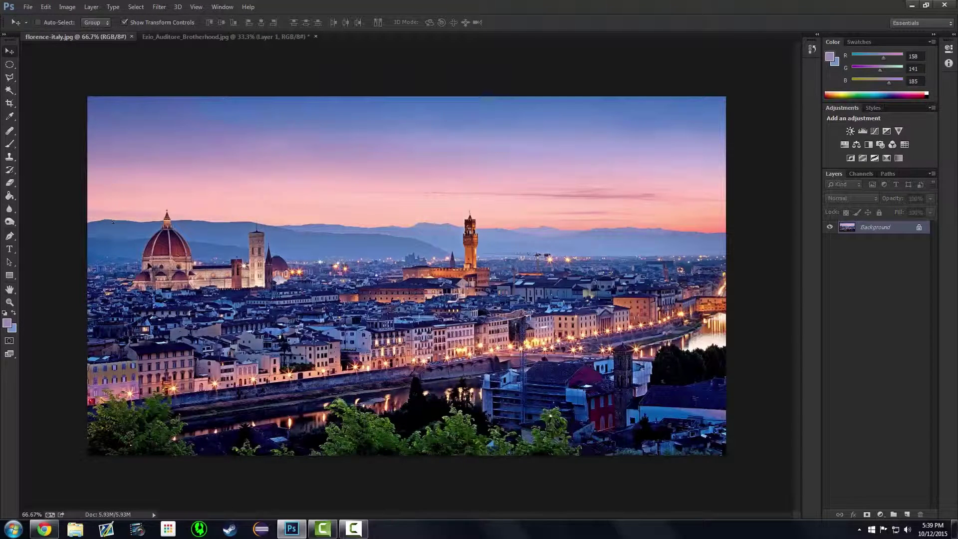
pyautogui.click(173, 37)
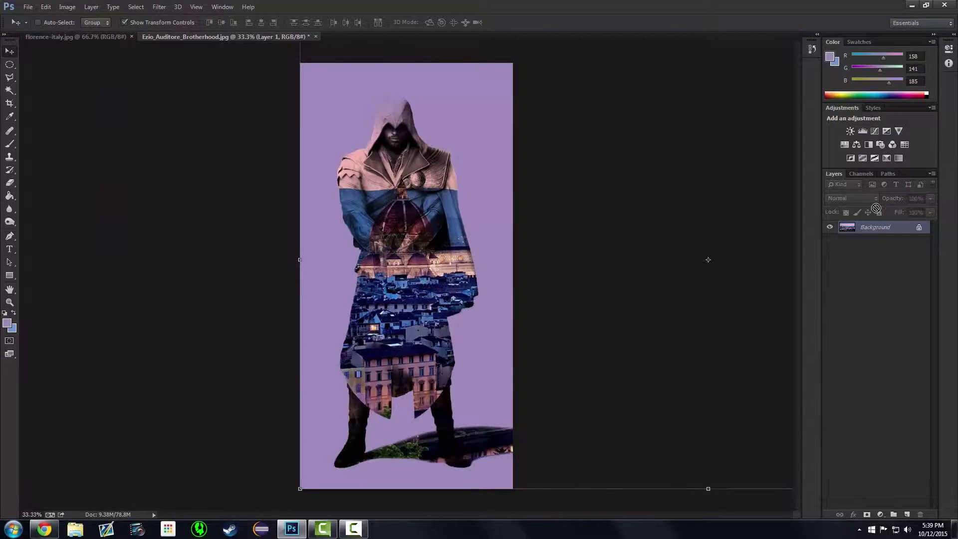
pyautogui.moveTo(854, 229); pyautogui.dragTo(808, 50)
# Step: Scale the new cityscape layer to about 239% and position it to cover the whole canvas
pyautogui.moveTo(496, 163); pyautogui.dragTo(549, 177)
pyautogui.moveTo(298, 381); pyautogui.dragTo(100, 492)
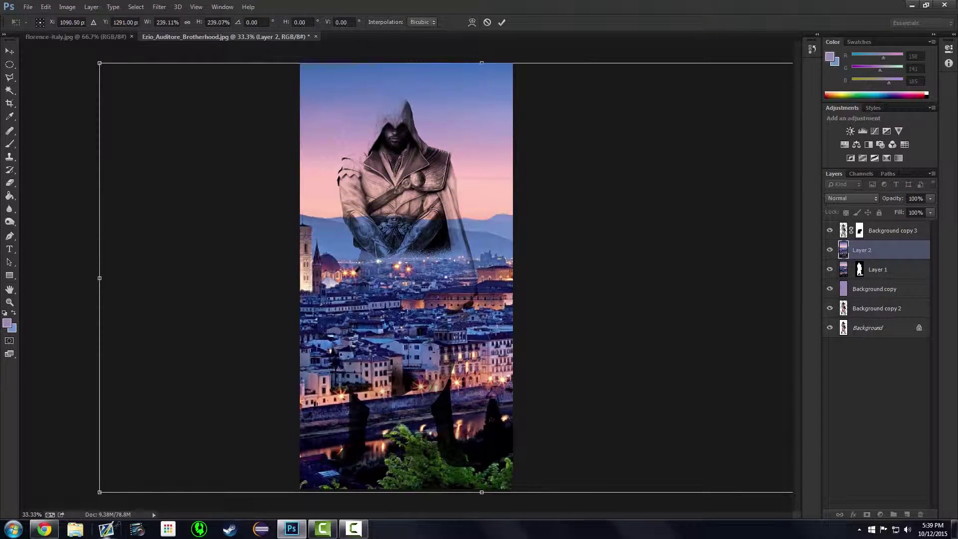
pyautogui.moveTo(226, 328); pyautogui.dragTo(261, 330)
pyautogui.click(502, 22)
pyautogui.moveTo(446, 114); pyautogui.dragTo(443, 105)
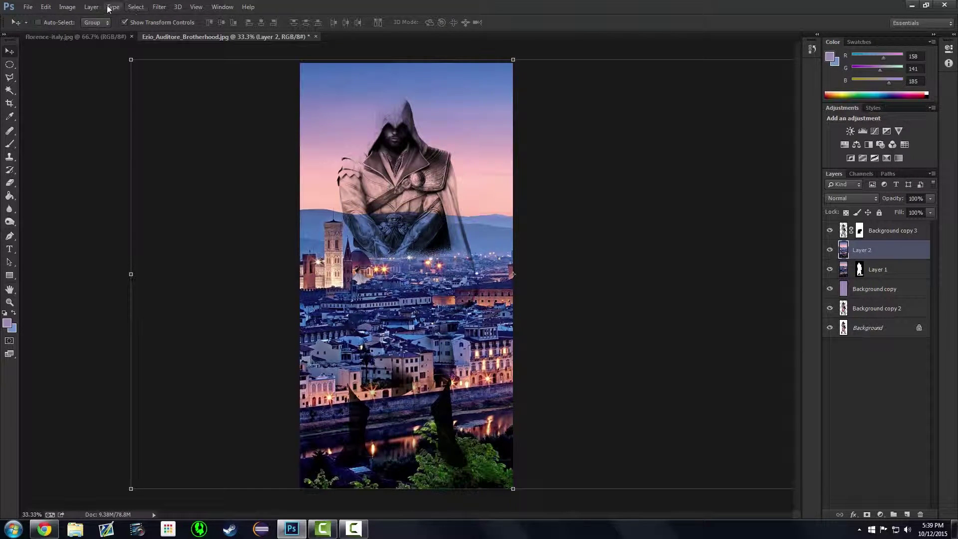
# Step: Apply a Gaussian Blur with a 250-pixel radius to Layer 2 and move it below Layer 1
pyautogui.click(134, 6)
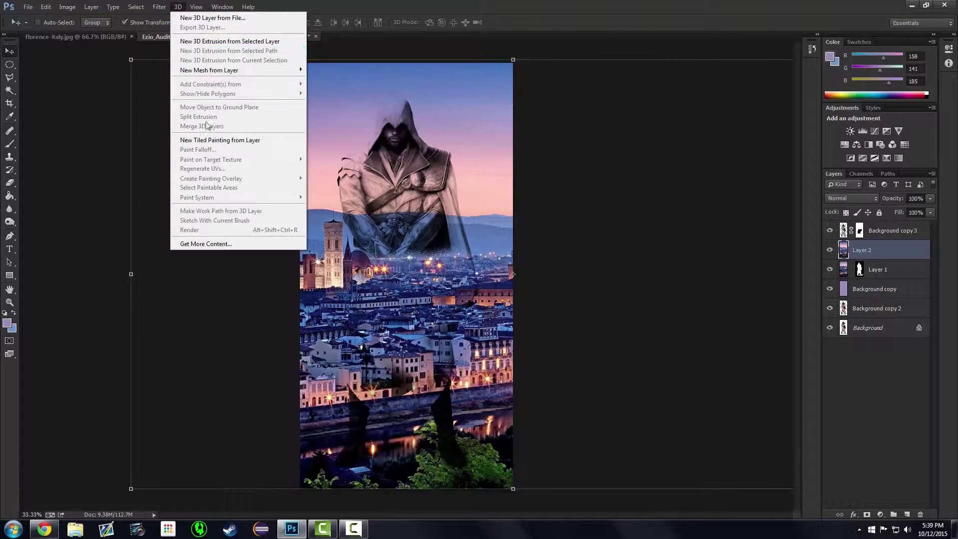
pyautogui.moveTo(219, 115)
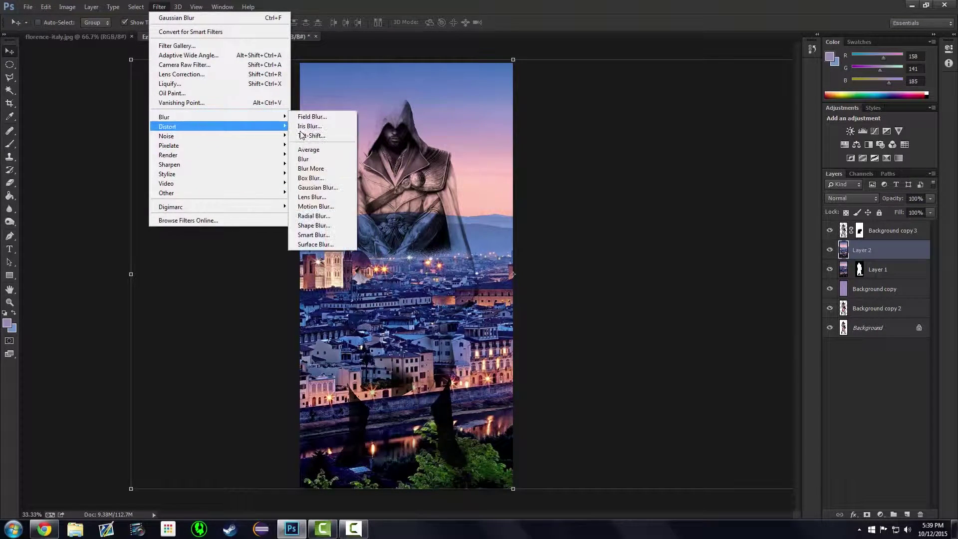
pyautogui.click(317, 187)
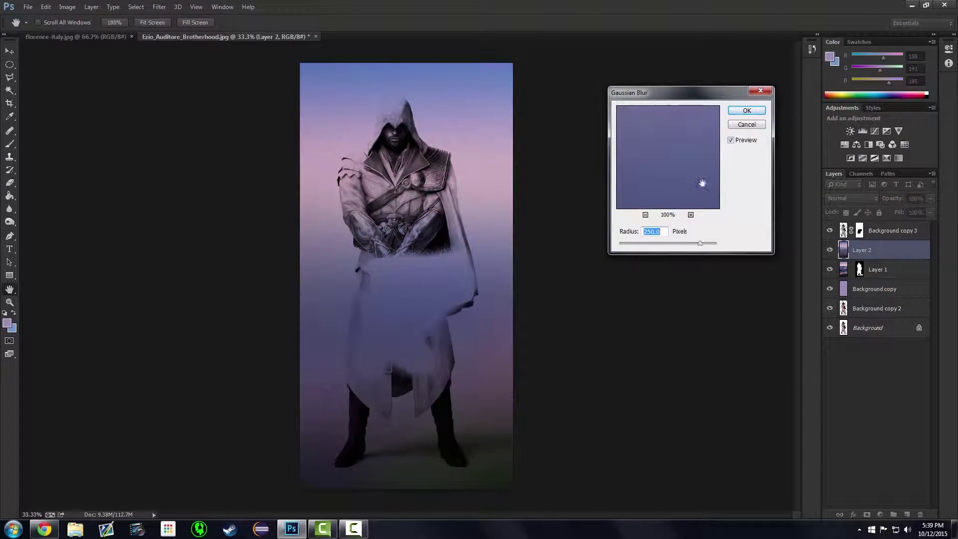
pyautogui.click(746, 111)
pyautogui.press('v')
pyautogui.moveTo(869, 255); pyautogui.dragTo(879, 283)
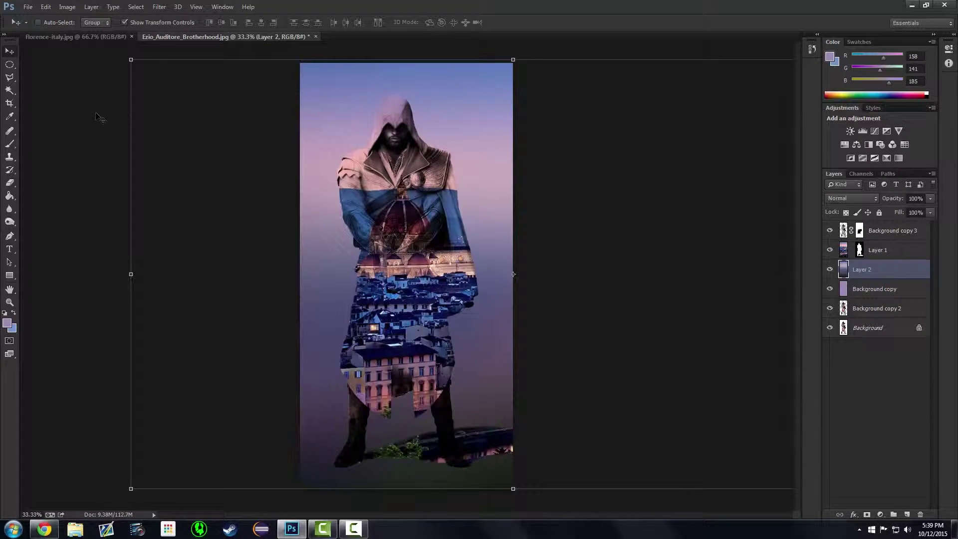
# Step: Erase the blurred Layer 2 around the hood and shoulders with a 189 px eraser at 0% hardness in Brush mode
pyautogui.click(10, 65)
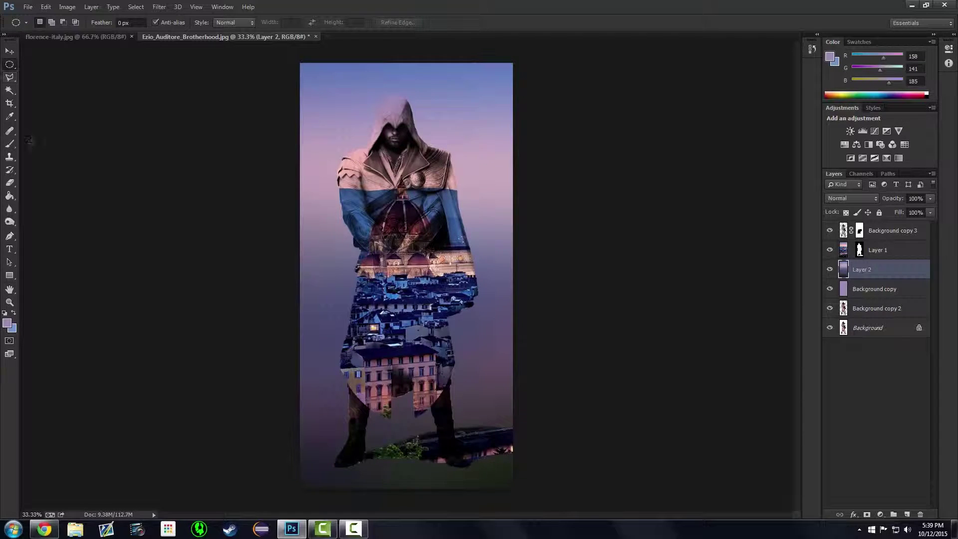
pyautogui.click(11, 183)
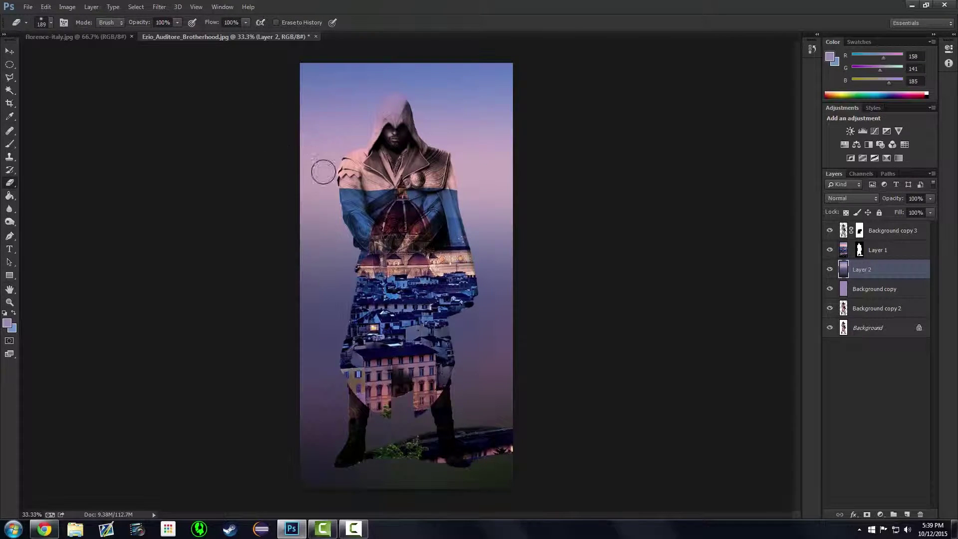
pyautogui.moveTo(331, 184)
pyautogui.mouseDown()
pyautogui.moveTo(387, 96)
pyautogui.moveTo(409, 88)
pyautogui.moveTo(452, 161)
pyautogui.mouseUp()
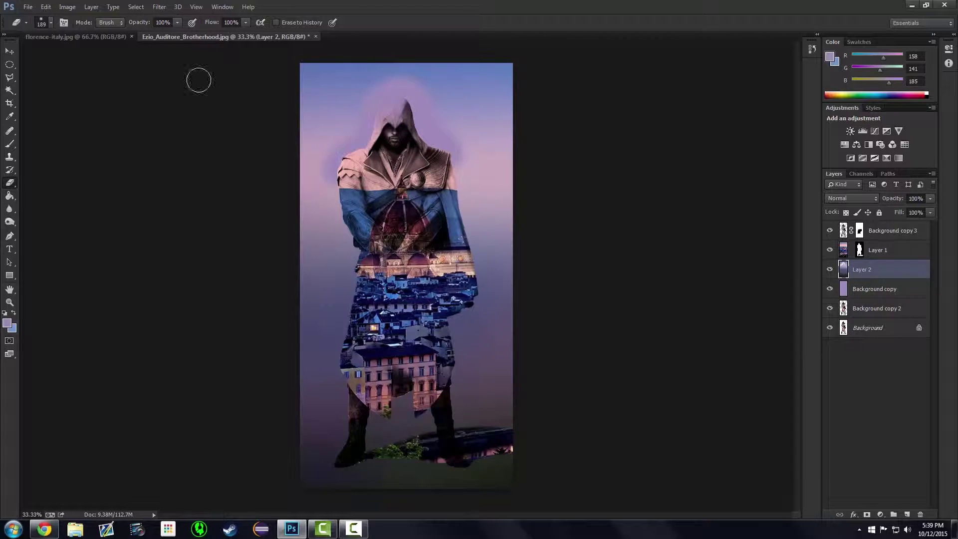
pyautogui.click(49, 24)
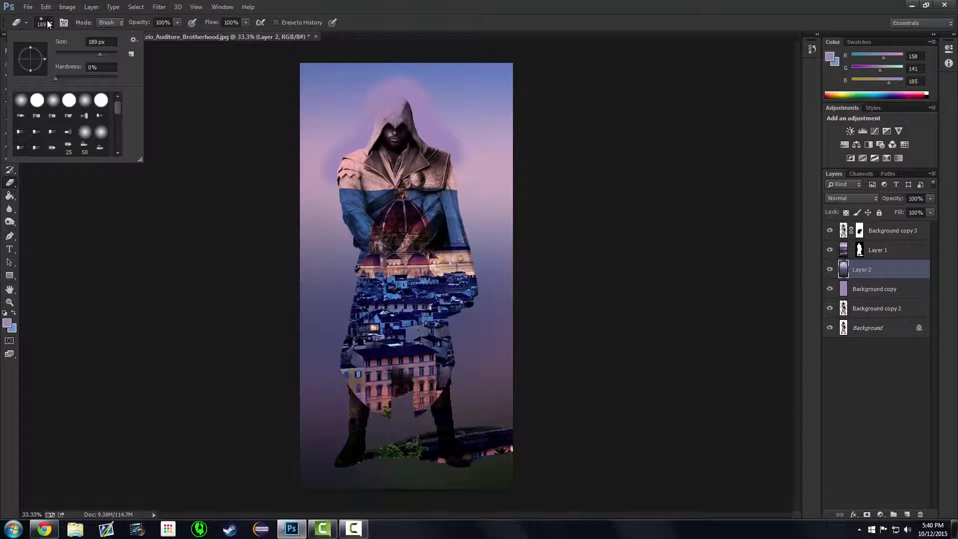
pyautogui.click(47, 22)
pyautogui.click(111, 23)
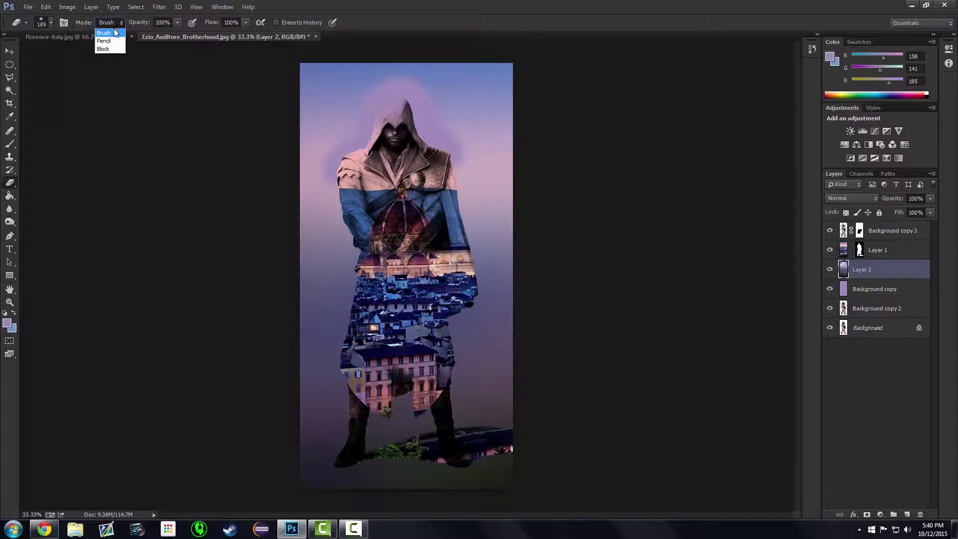
pyautogui.click(49, 23)
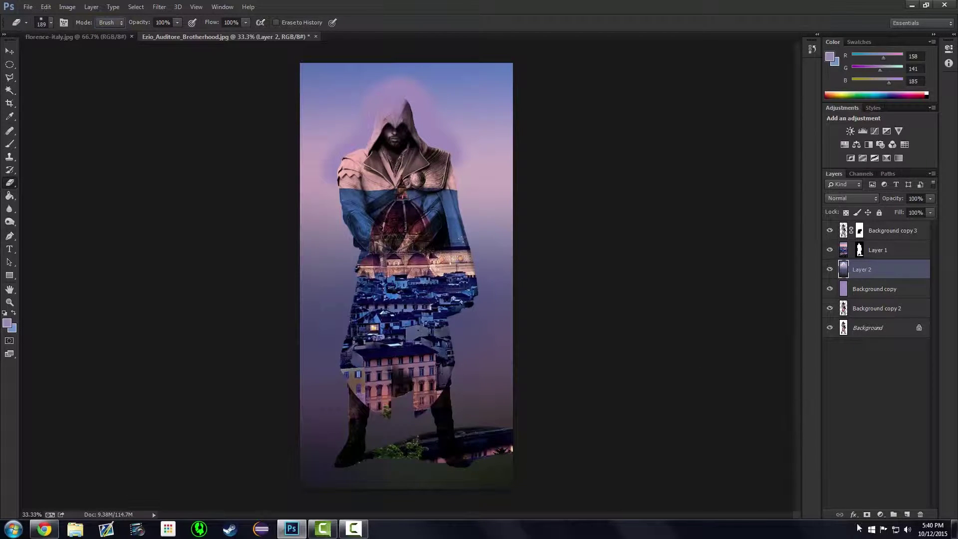
# Step: Add a layer mask to Layer 2 and paint black along the cape's outer edge, setting the brush to Dissolve mode
pyautogui.click(866, 515)
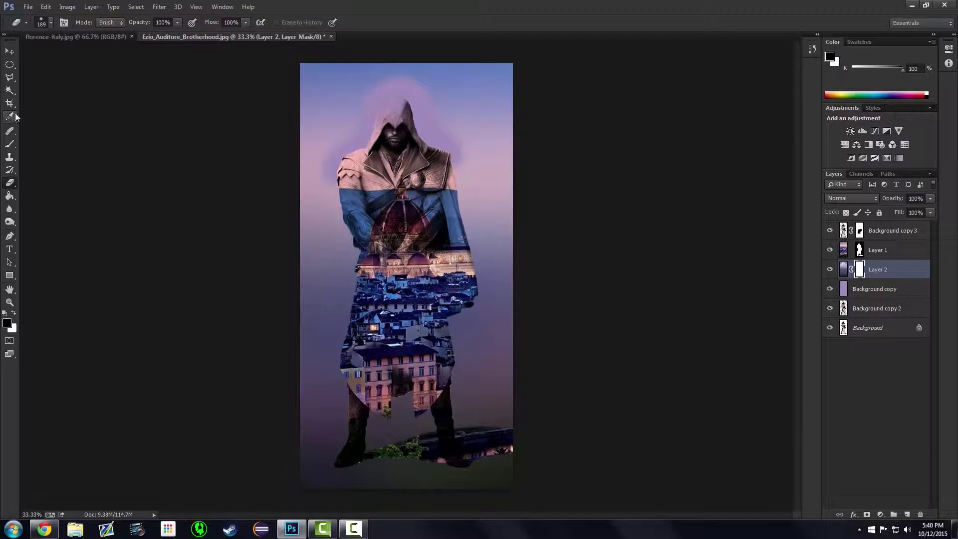
pyautogui.click(15, 145)
pyautogui.moveTo(462, 191); pyautogui.dragTo(483, 265)
pyautogui.click(99, 24)
pyautogui.click(120, 41)
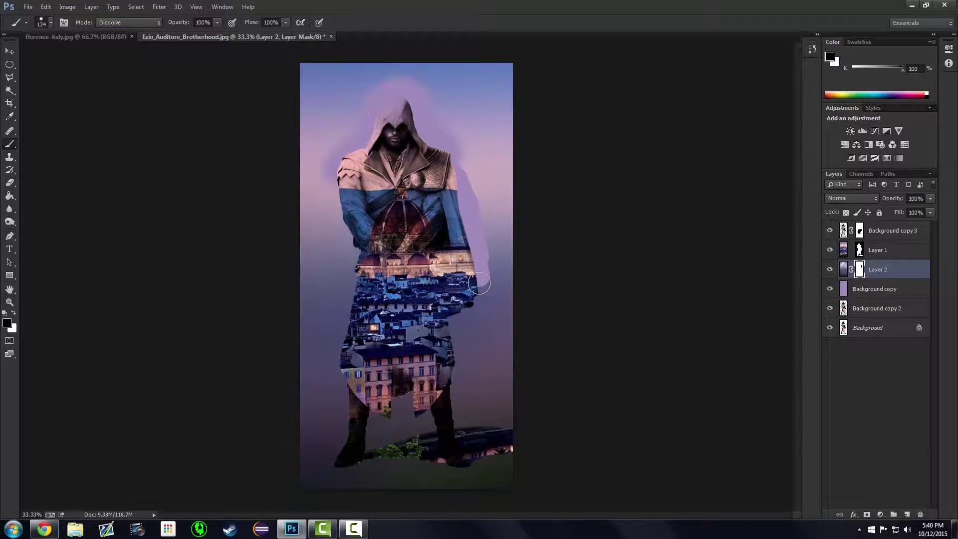
pyautogui.moveTo(479, 283)
pyautogui.mouseDown()
pyautogui.moveTo(456, 317)
pyautogui.moveTo(458, 338)
pyautogui.mouseUp()
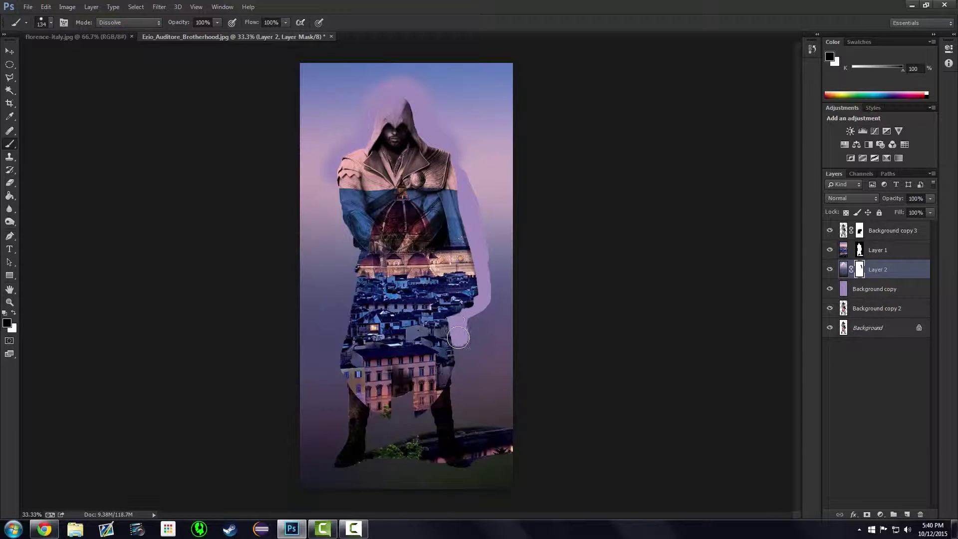
# Step: Set the brush hardness to 0% and paint black on Layer 2's mask around the rest of the figure's outline
pyautogui.click(51, 23)
pyautogui.click(55, 78)
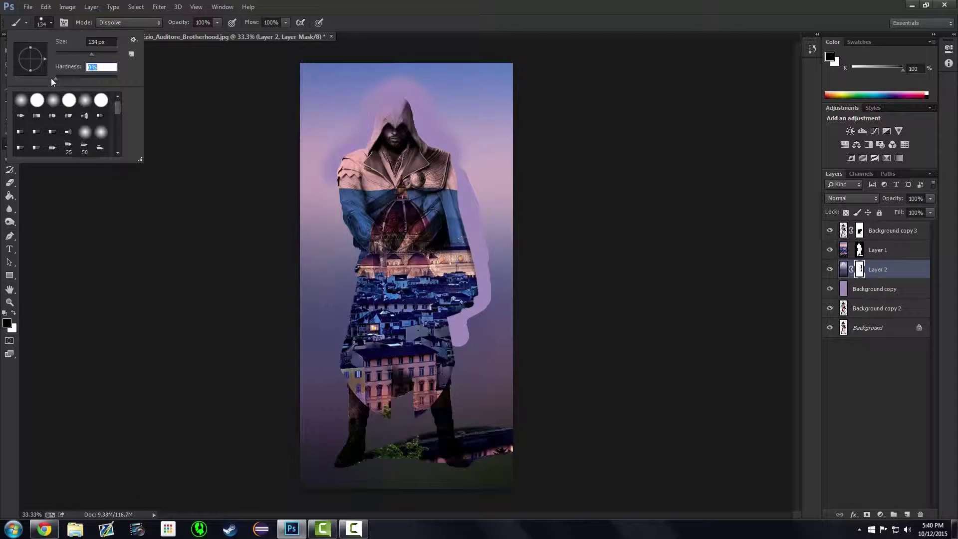
pyautogui.moveTo(455, 343)
pyautogui.mouseDown()
pyautogui.moveTo(449, 386)
pyautogui.moveTo(456, 414)
pyautogui.moveTo(509, 430)
pyautogui.moveTo(514, 446)
pyautogui.moveTo(464, 463)
pyautogui.moveTo(344, 464)
pyautogui.moveTo(342, 331)
pyautogui.moveTo(355, 269)
pyautogui.moveTo(332, 191)
pyautogui.mouseUp()
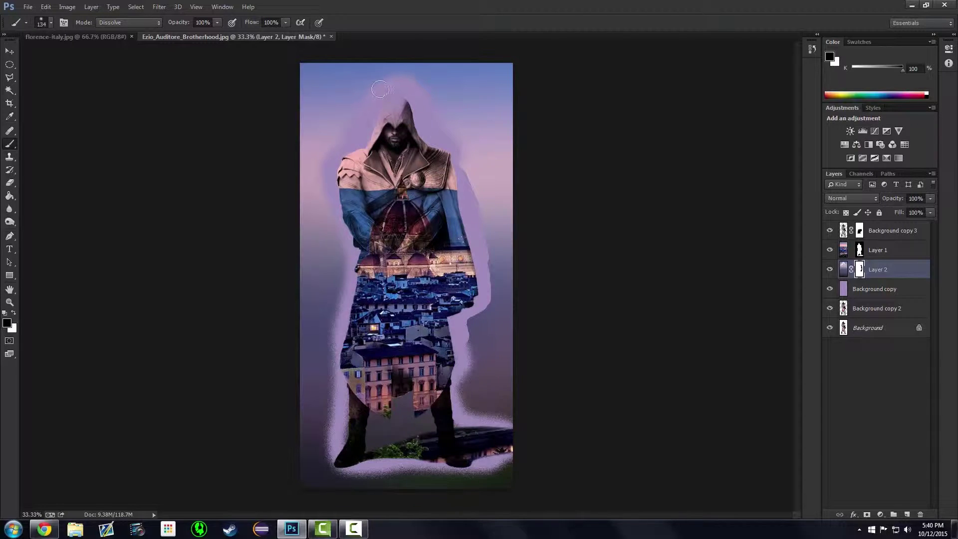
pyautogui.moveTo(441, 121)
pyautogui.mouseDown()
pyautogui.moveTo(463, 157)
pyautogui.moveTo(473, 203)
pyautogui.mouseUp()
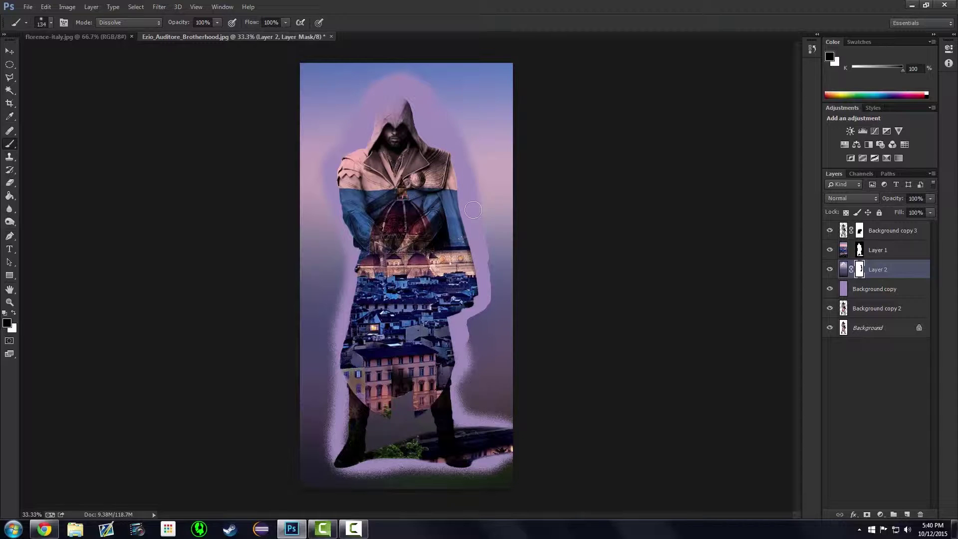
# Step: Paint black on Layer 2's mask along the cape's outer edge beside the cityscape to even out the purple glow
pyautogui.moveTo(482, 250)
pyautogui.mouseDown()
pyautogui.moveTo(487, 299)
pyautogui.moveTo(466, 325)
pyautogui.mouseUp()
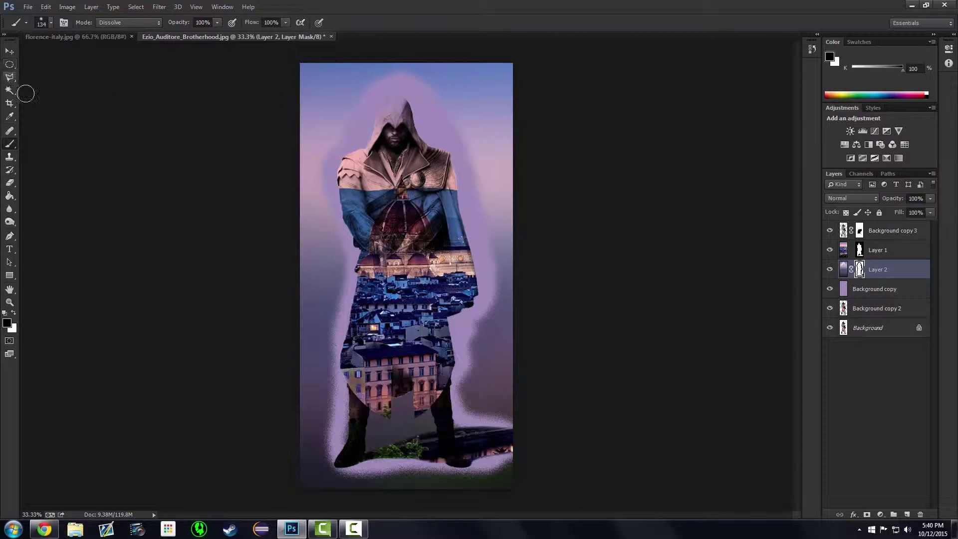
pyautogui.click(9, 51)
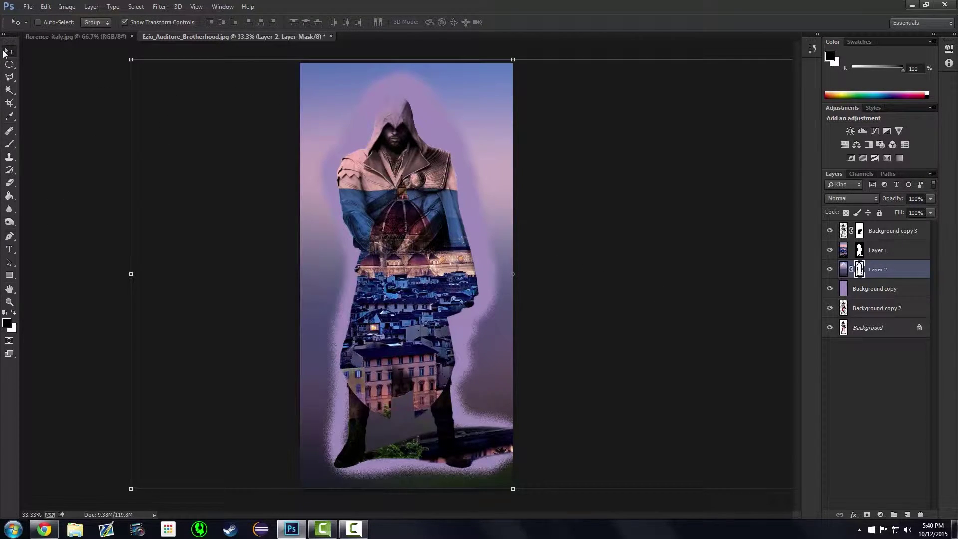
pyautogui.click(9, 65)
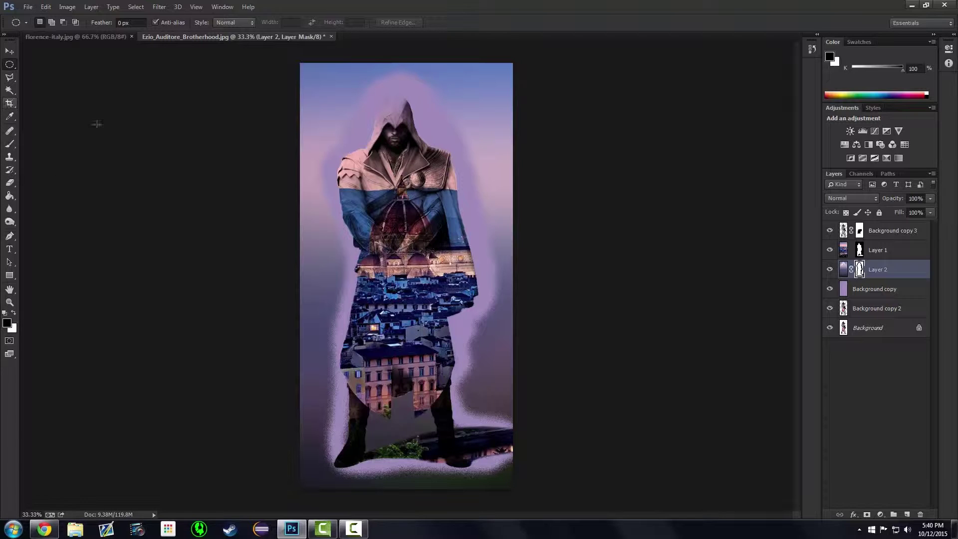
# Step: Paint over the arms and waist on Background copy 3 with the purple Dissolve brush to clear the figure's details from the dome area
pyautogui.click(879, 232)
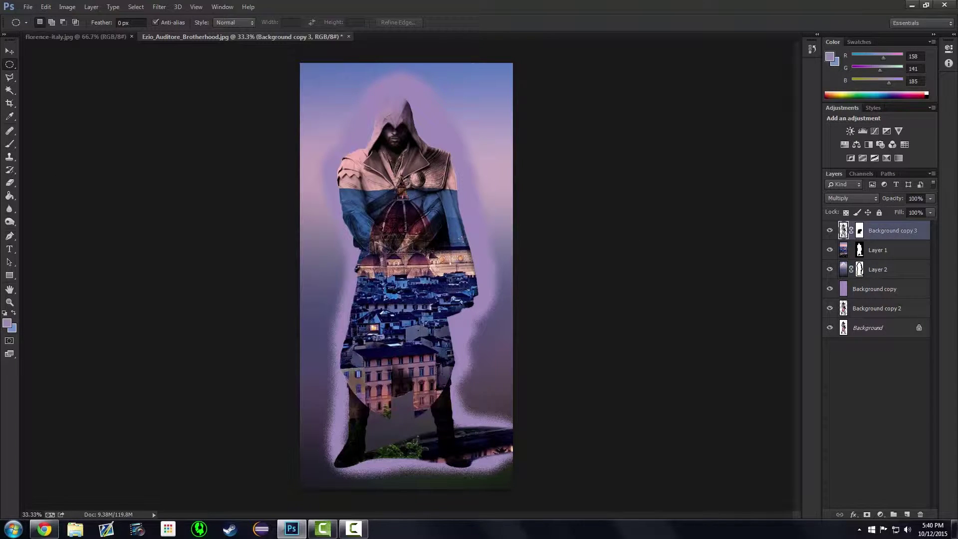
pyautogui.click(9, 144)
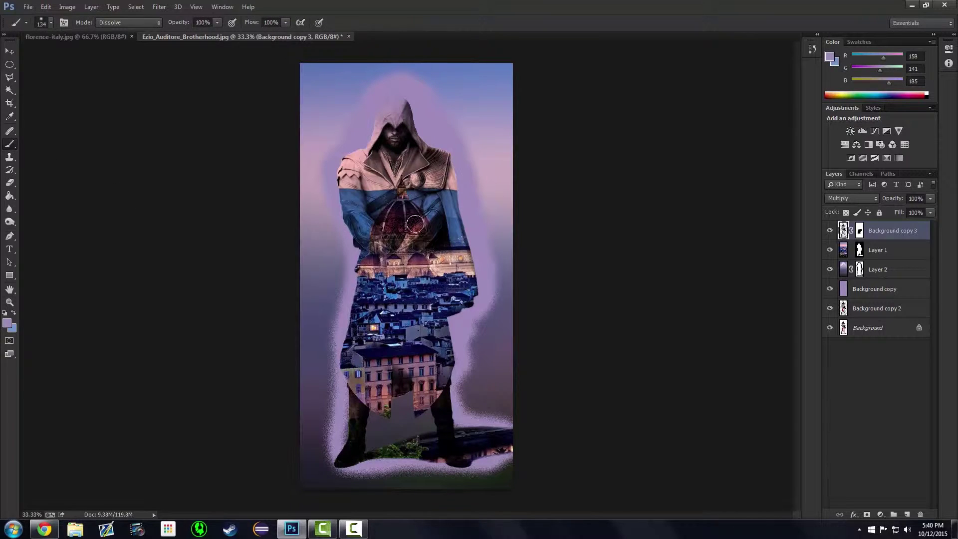
pyautogui.moveTo(434, 238)
pyautogui.mouseDown()
pyautogui.moveTo(404, 257)
pyautogui.moveTo(383, 217)
pyautogui.moveTo(375, 233)
pyautogui.moveTo(460, 238)
pyautogui.moveTo(377, 241)
pyautogui.moveTo(368, 229)
pyautogui.moveTo(365, 251)
pyautogui.moveTo(373, 216)
pyautogui.moveTo(436, 207)
pyautogui.moveTo(358, 227)
pyautogui.moveTo(440, 200)
pyautogui.moveTo(402, 196)
pyautogui.moveTo(349, 197)
pyautogui.moveTo(365, 208)
pyautogui.moveTo(351, 211)
pyautogui.moveTo(363, 239)
pyautogui.mouseUp()
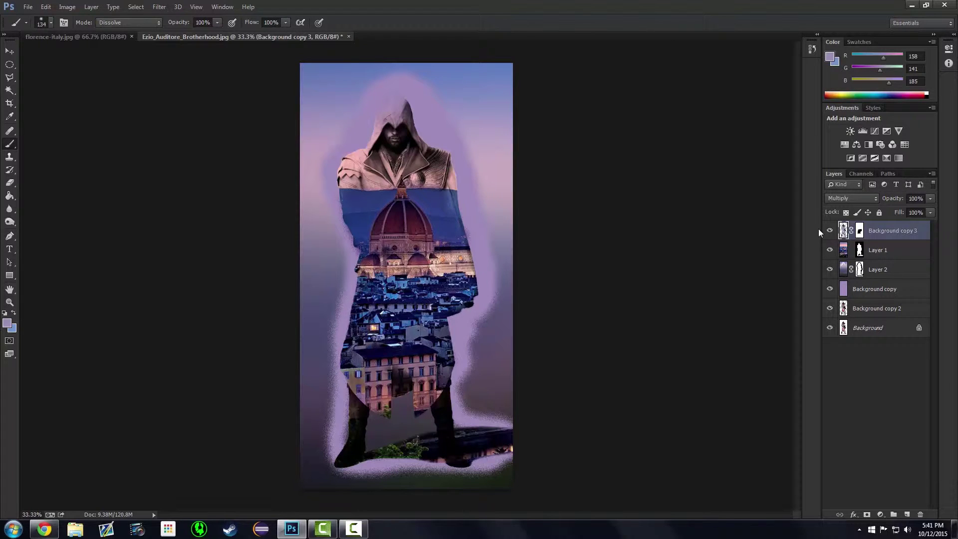
# Step: Target Layer 2's mask for erasing with the 189 px eraser in Brush mode
pyautogui.click(843, 274)
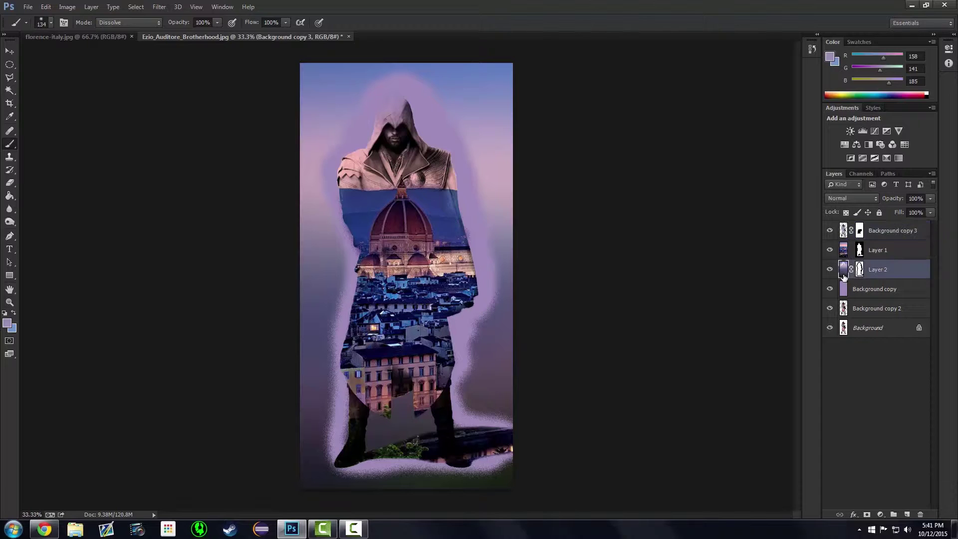
pyautogui.click(5, 181)
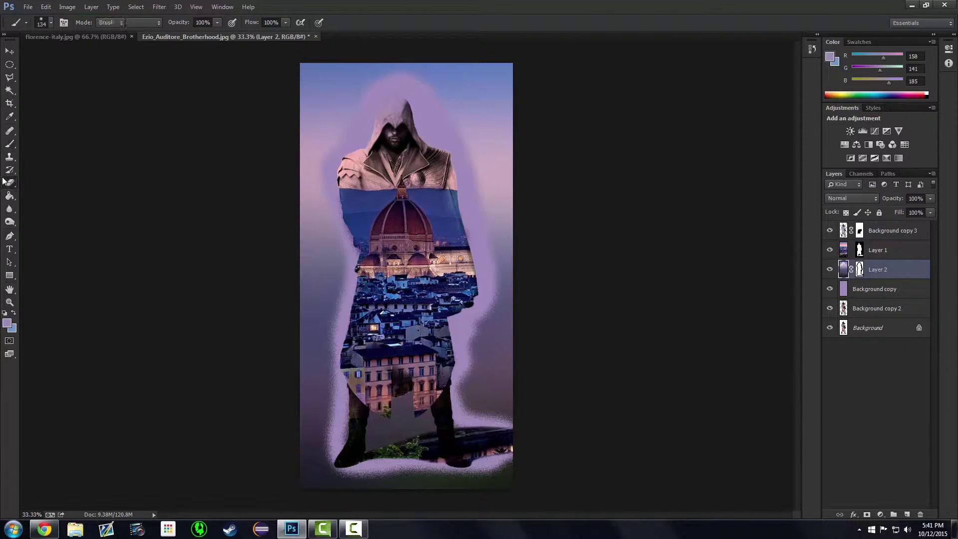
pyautogui.click(859, 270)
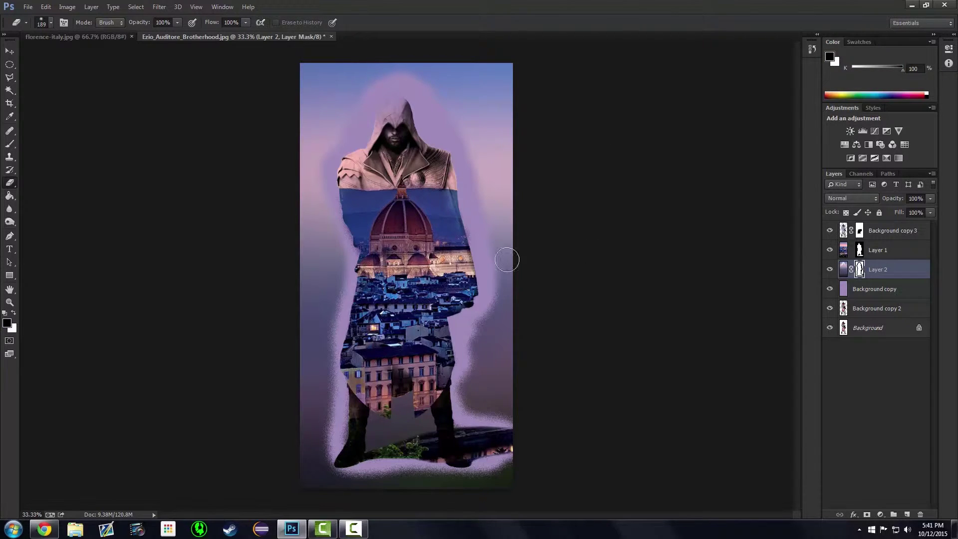